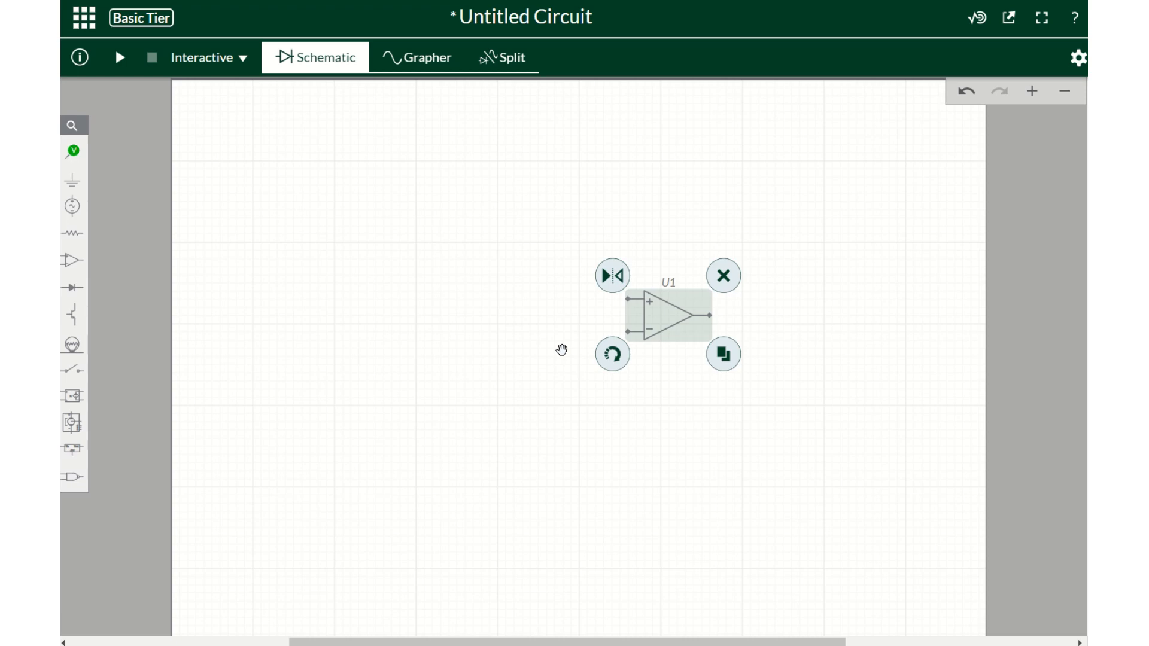
Step: Place an AC voltage source to the left of the op-amp
left_click(79, 211)
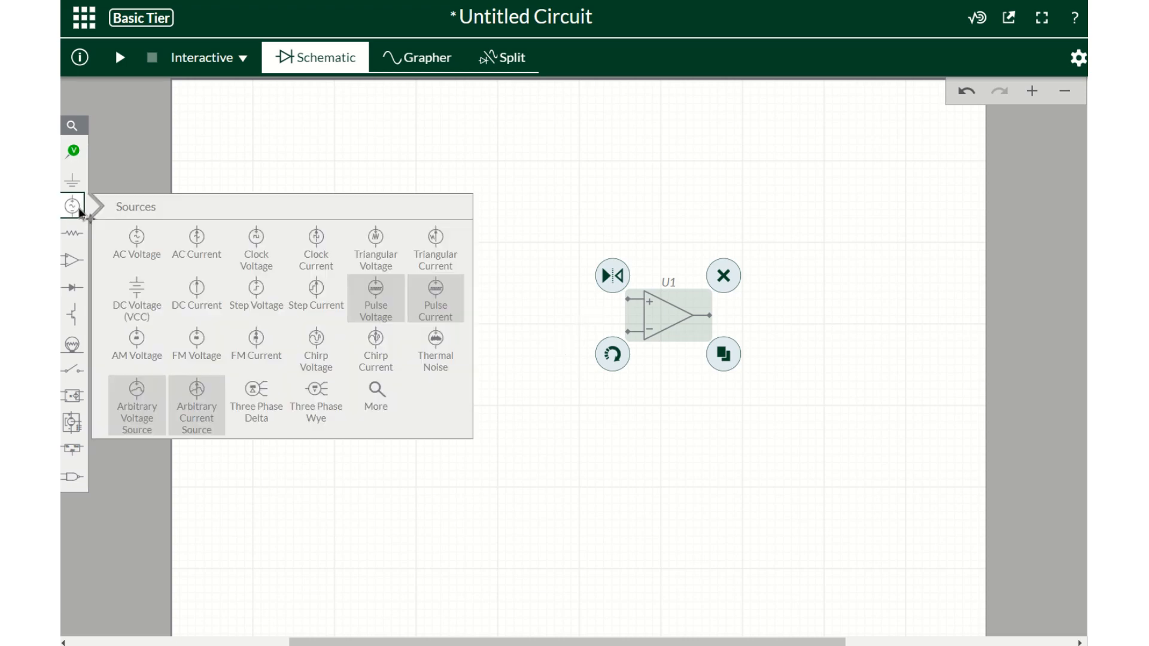
left_click(131, 245)
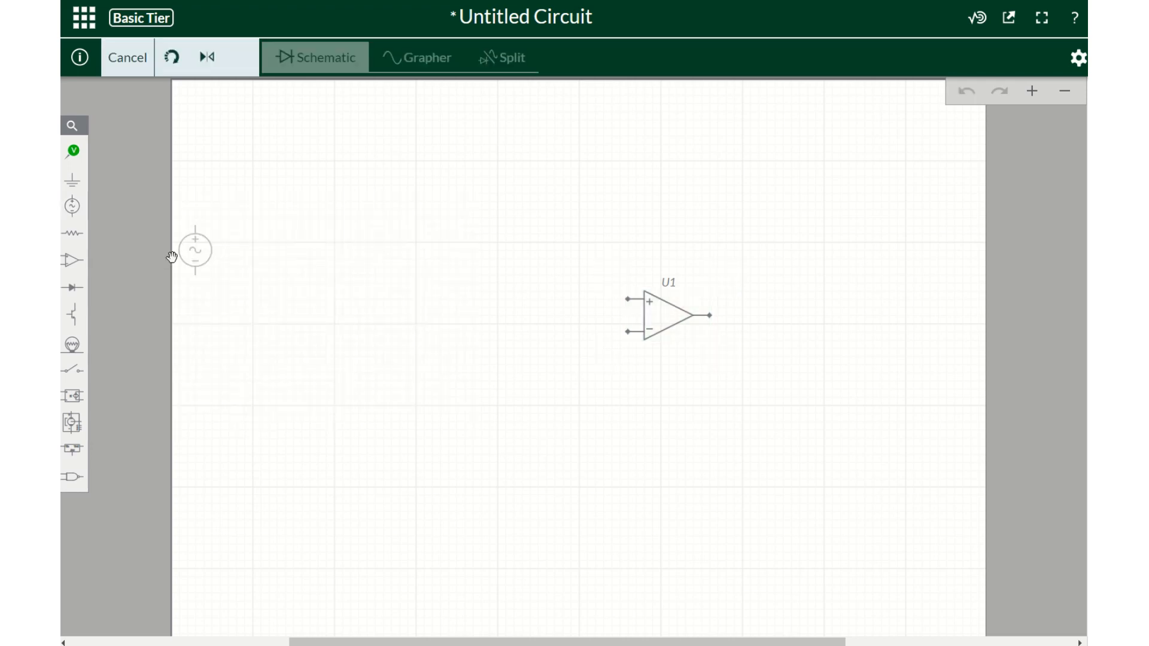
left_click(497, 332)
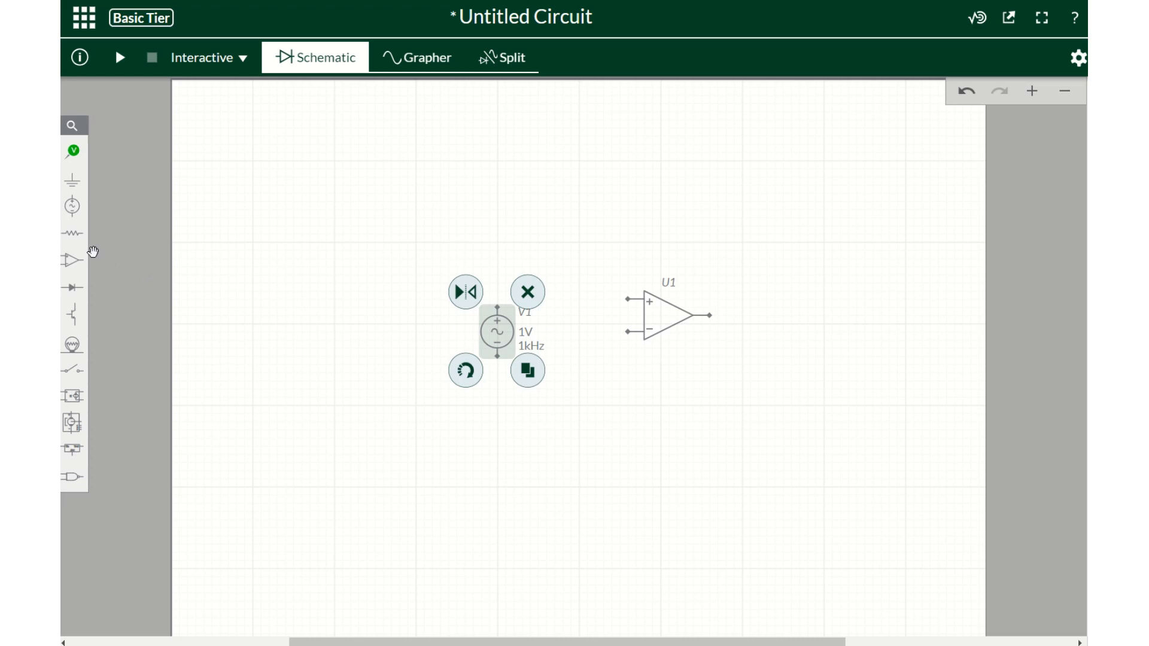
Step: Place a ground below the AC voltage source and wire it to the source's negative terminal
left_click(73, 179)
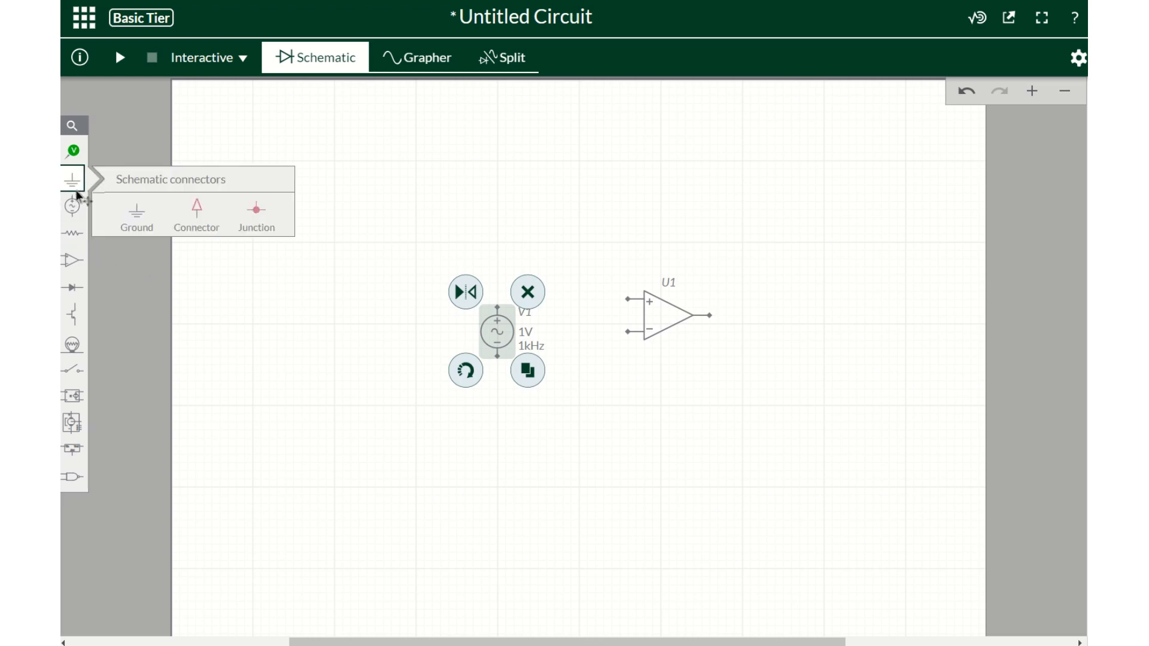
left_click(139, 223)
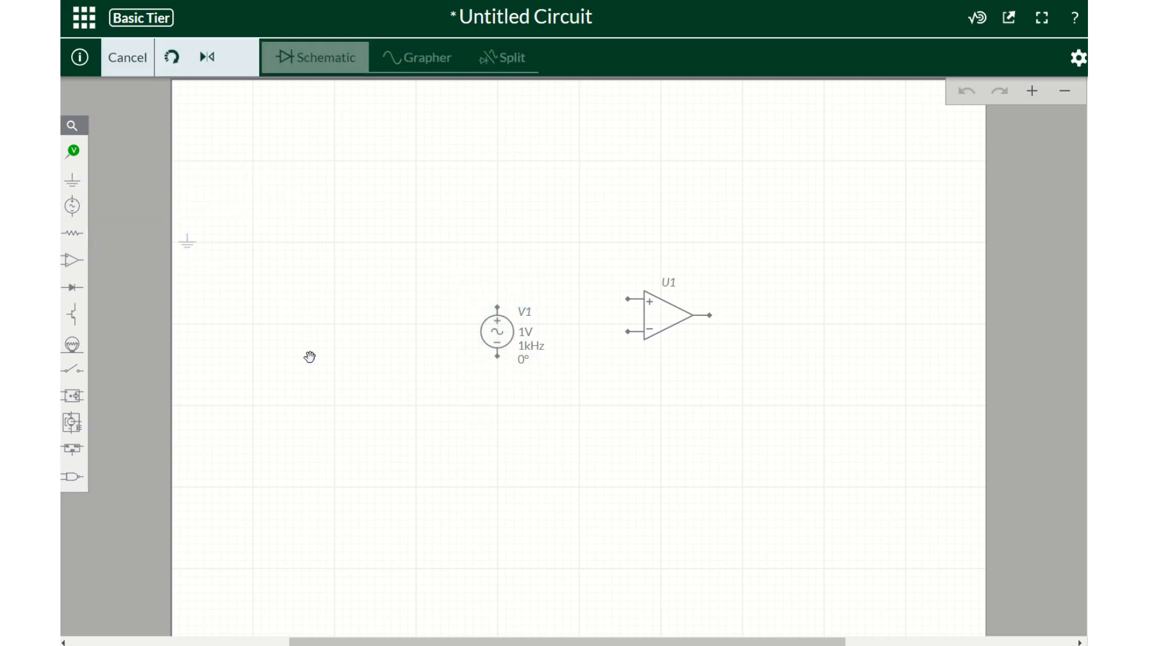
left_click(501, 419)
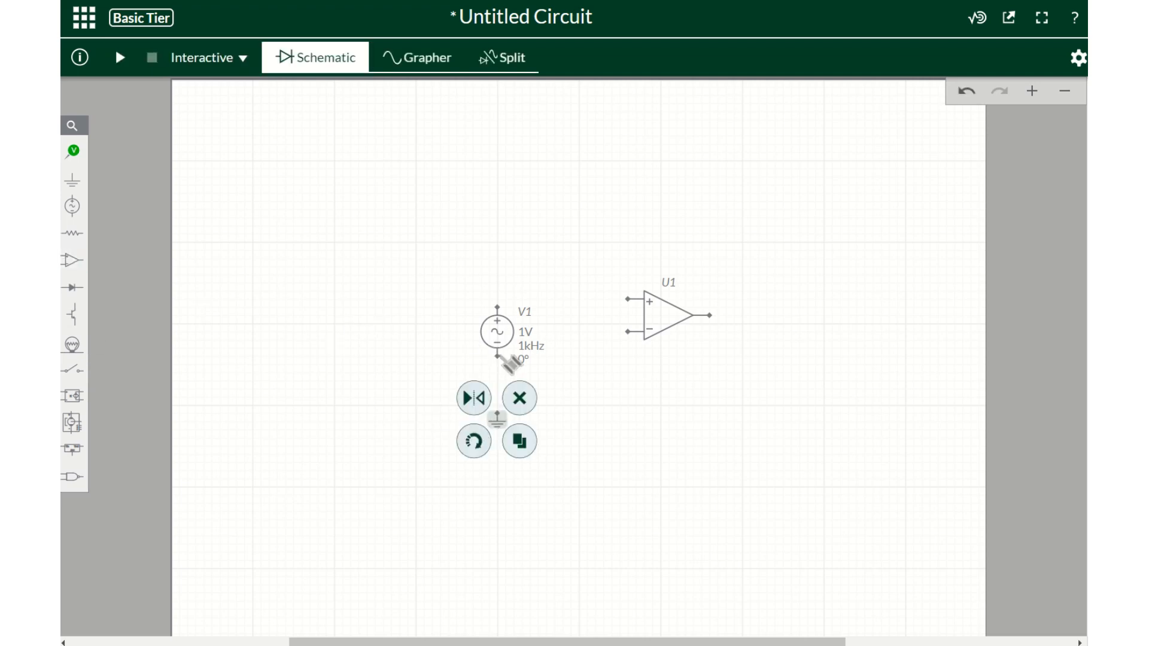
left_click_drag(498, 358, 504, 423)
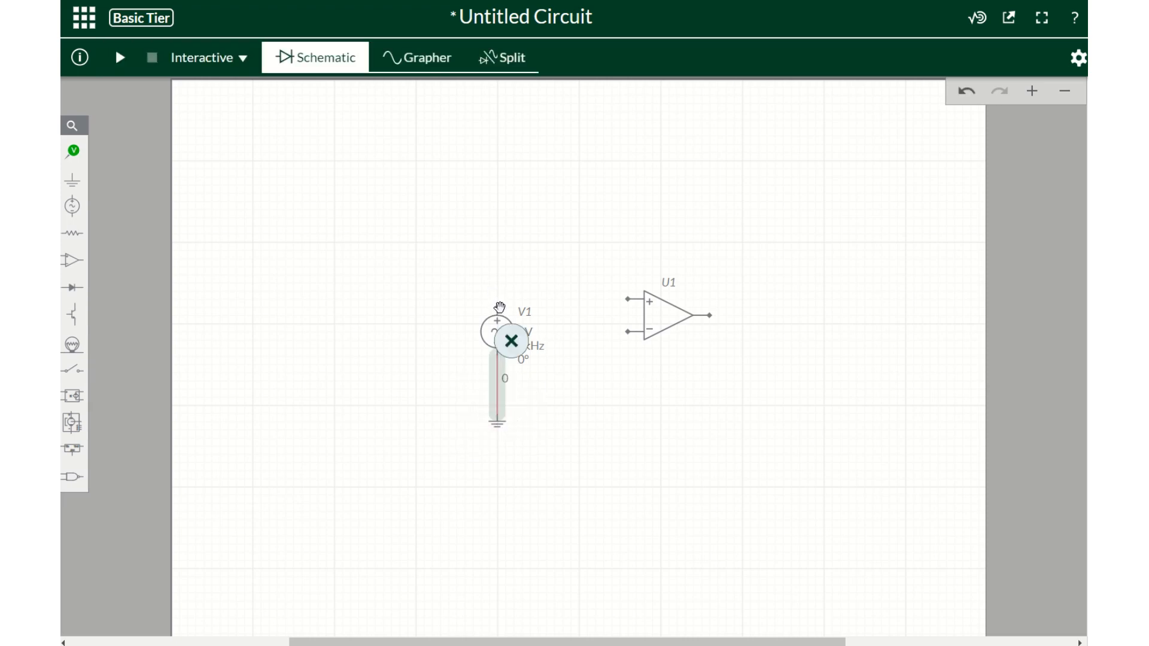
left_click(459, 300)
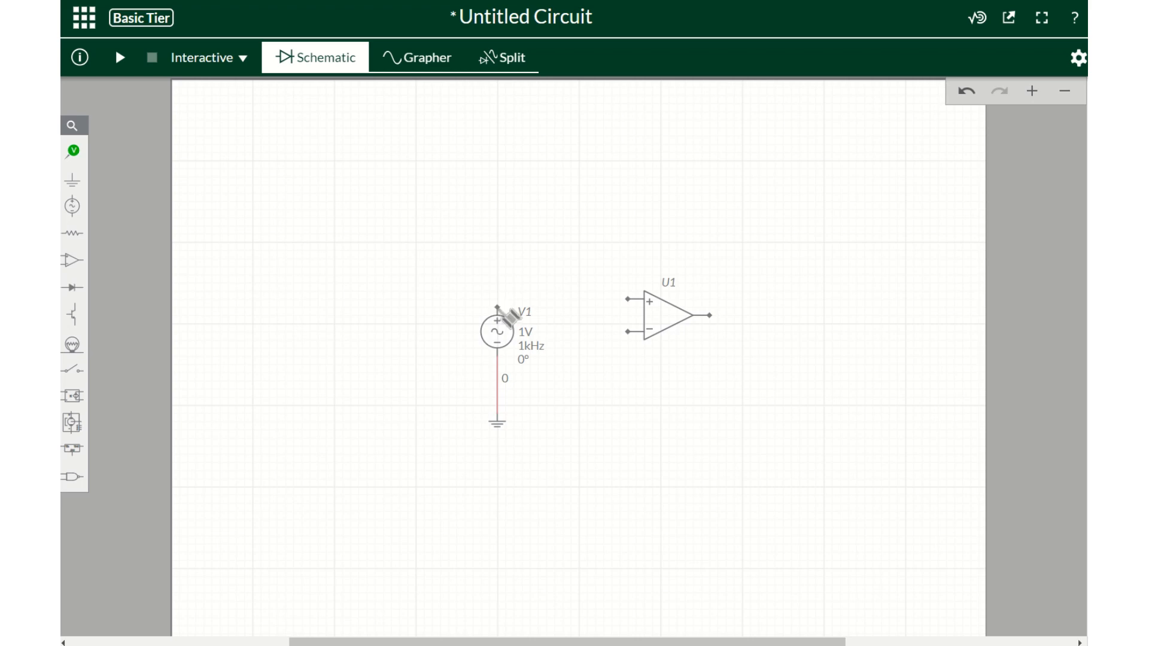
Step: Wire the AC source's positive terminal to the op-amp's non-inverting input
left_click(498, 308)
left_click_drag(510, 315, 638, 309)
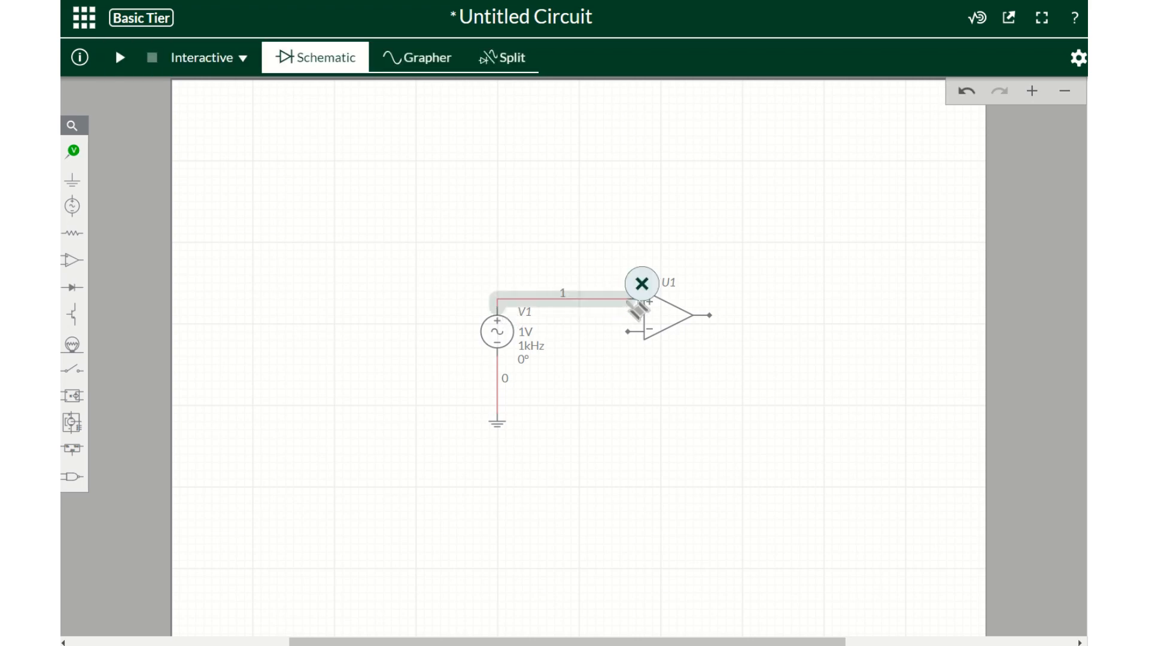
left_click(391, 336)
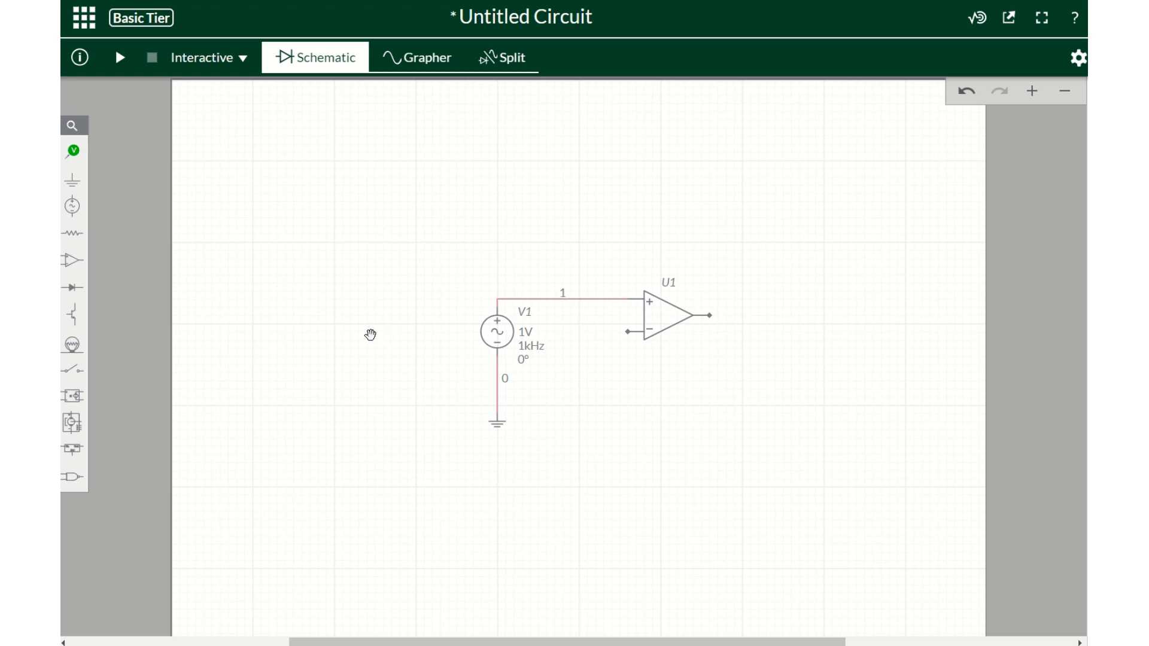
Step: Place one resistor horizontally in line with the op-amp's inverting input and a second one below the op-amp
left_click(73, 234)
left_click(137, 271)
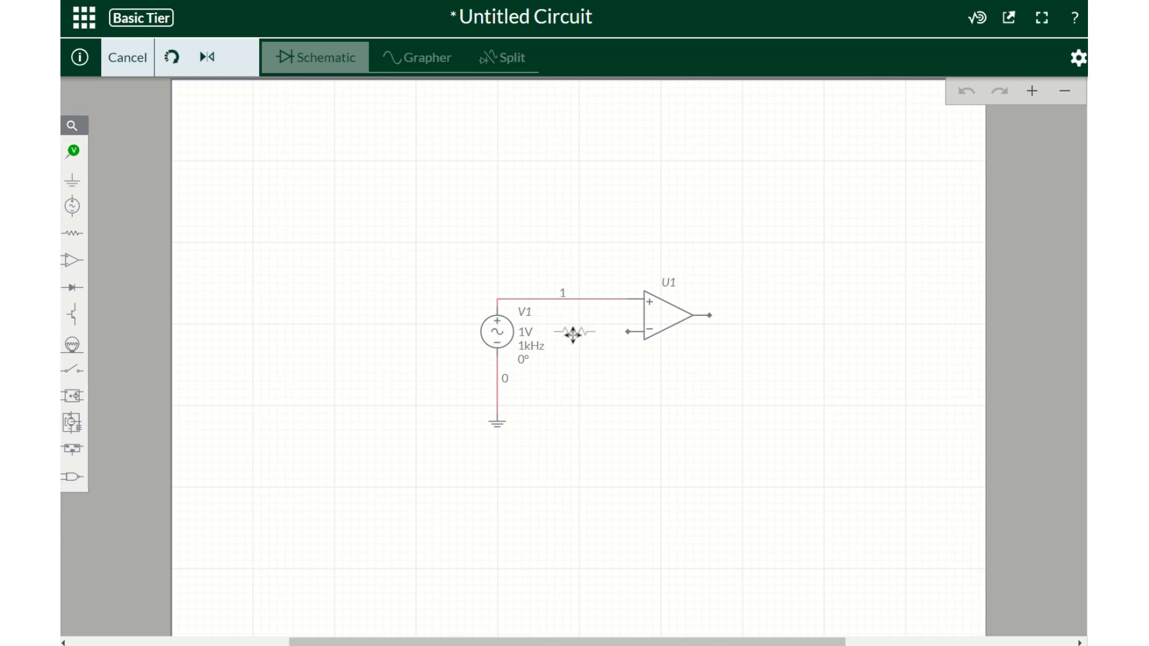
left_click(574, 335)
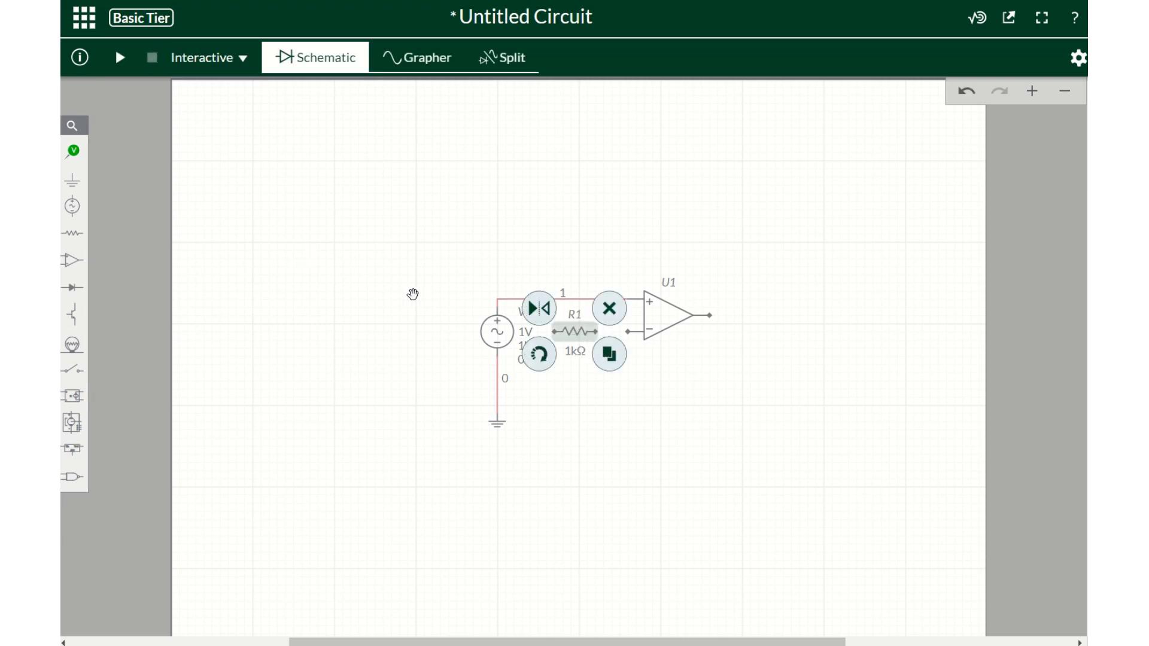
left_click(330, 290)
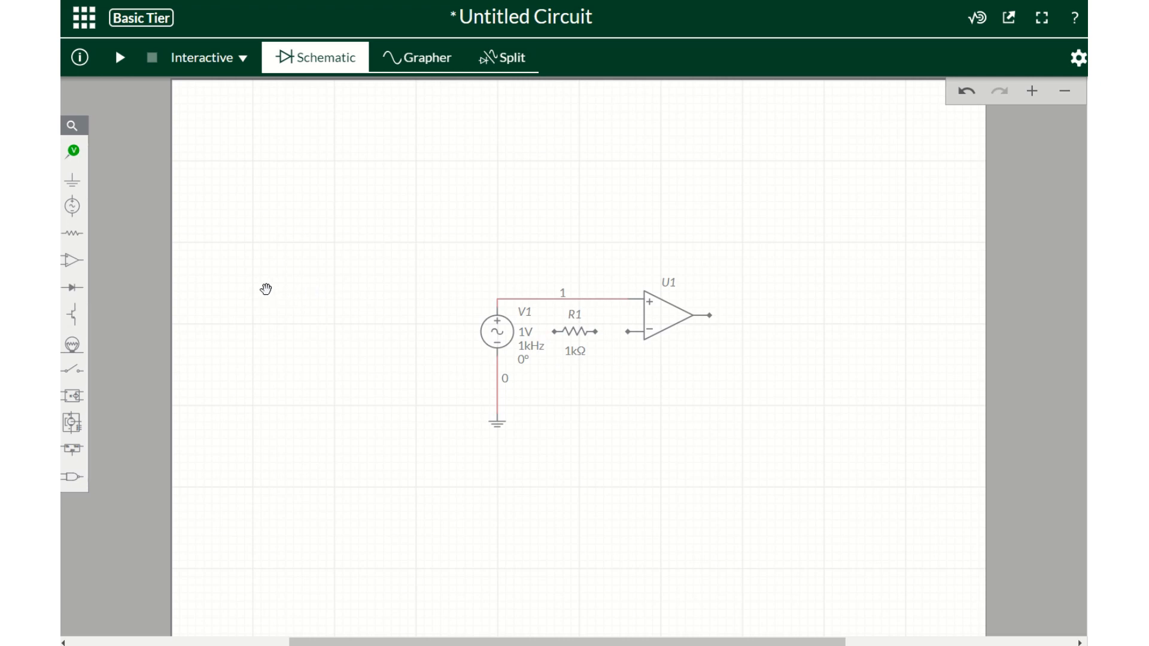
left_click(72, 233)
left_click(133, 268)
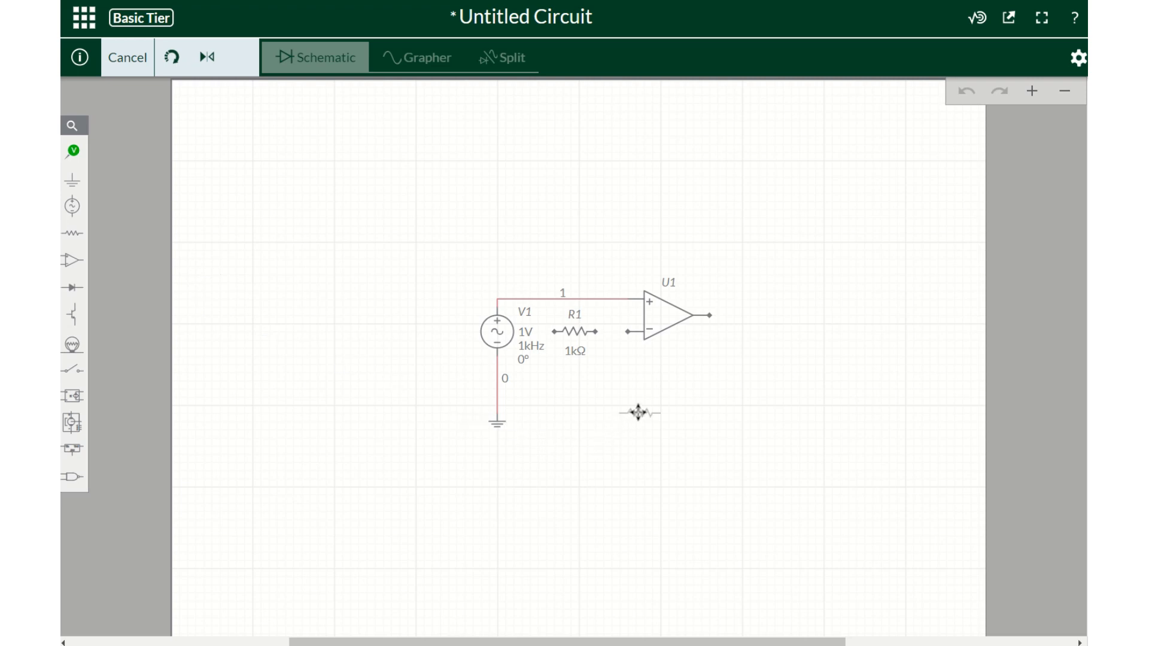
left_click(623, 397)
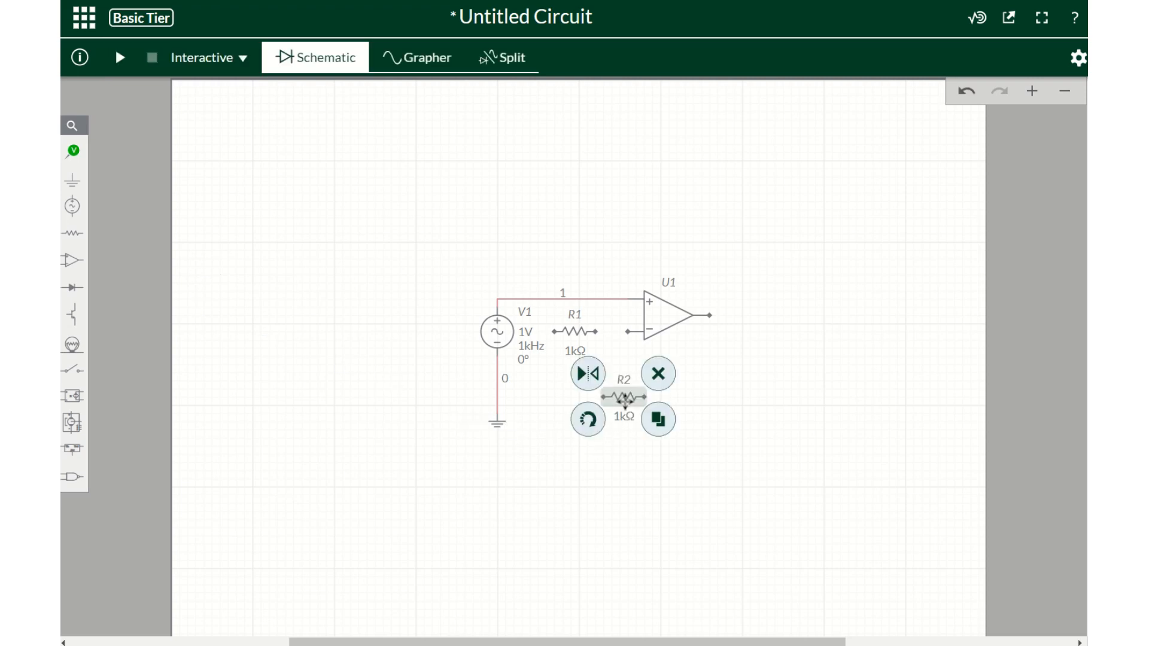
left_click(582, 404)
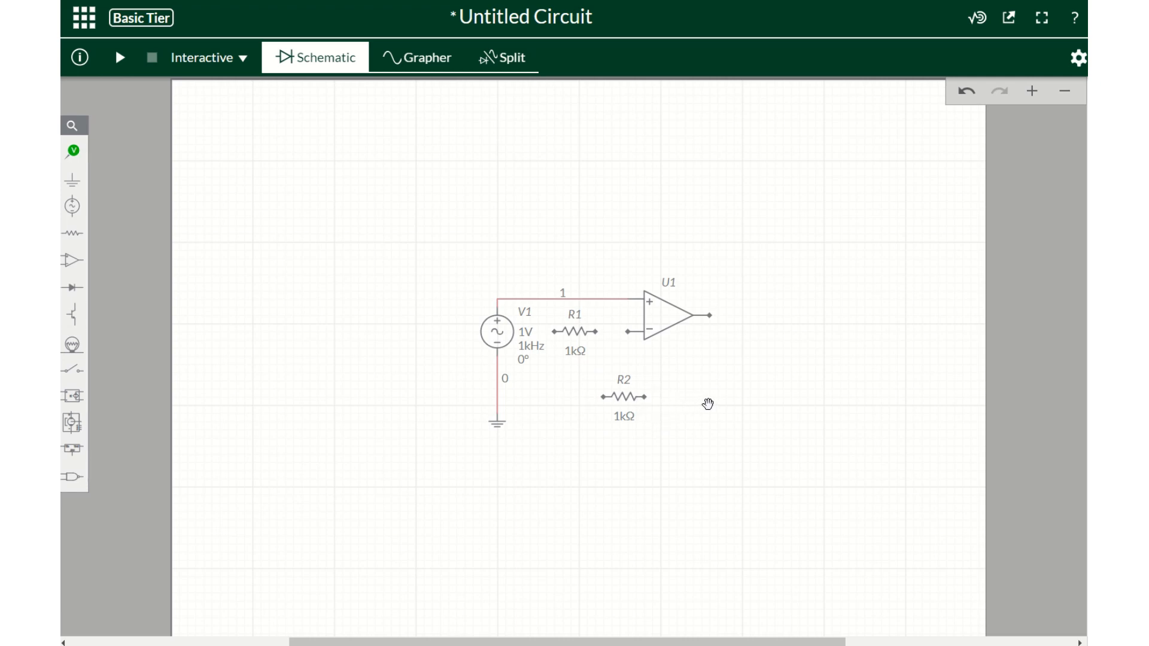
Step: Wire the right end of R2 to the op-amp's output and the right end of R1 to the inverting input
left_click(646, 397)
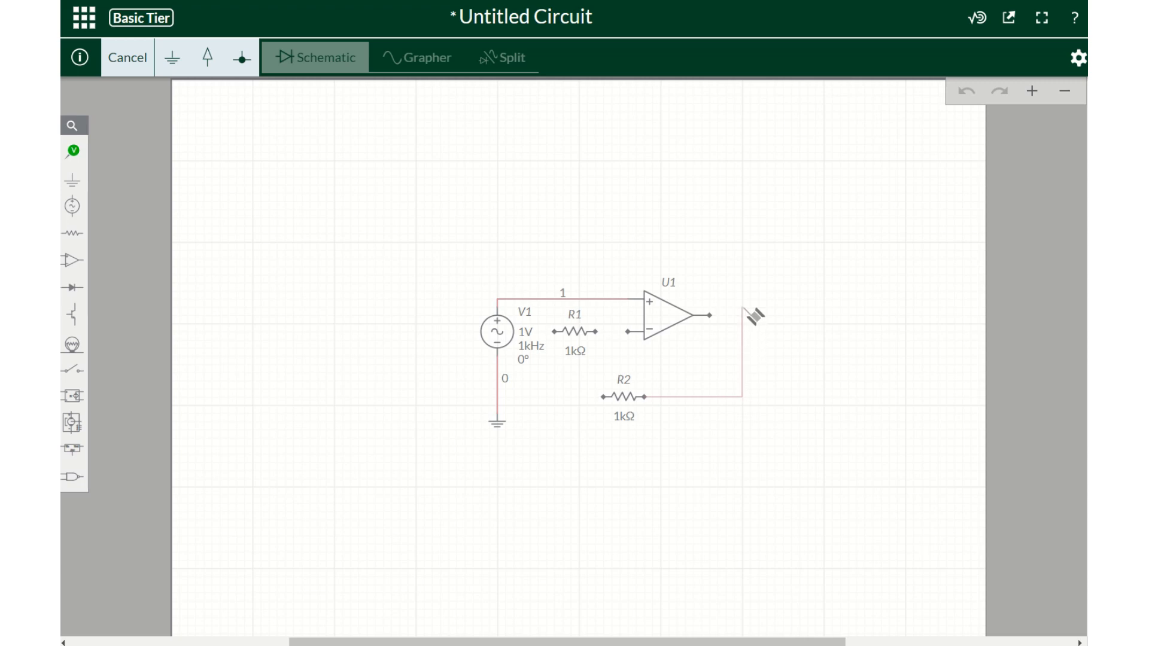
left_click(711, 316)
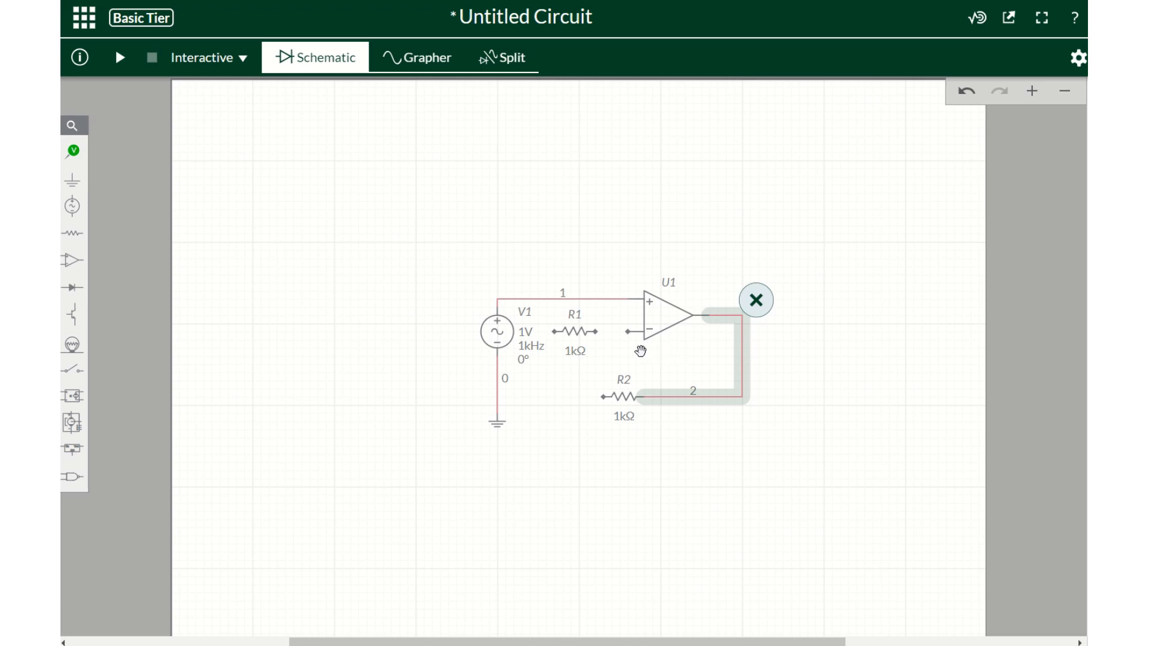
left_click(597, 333)
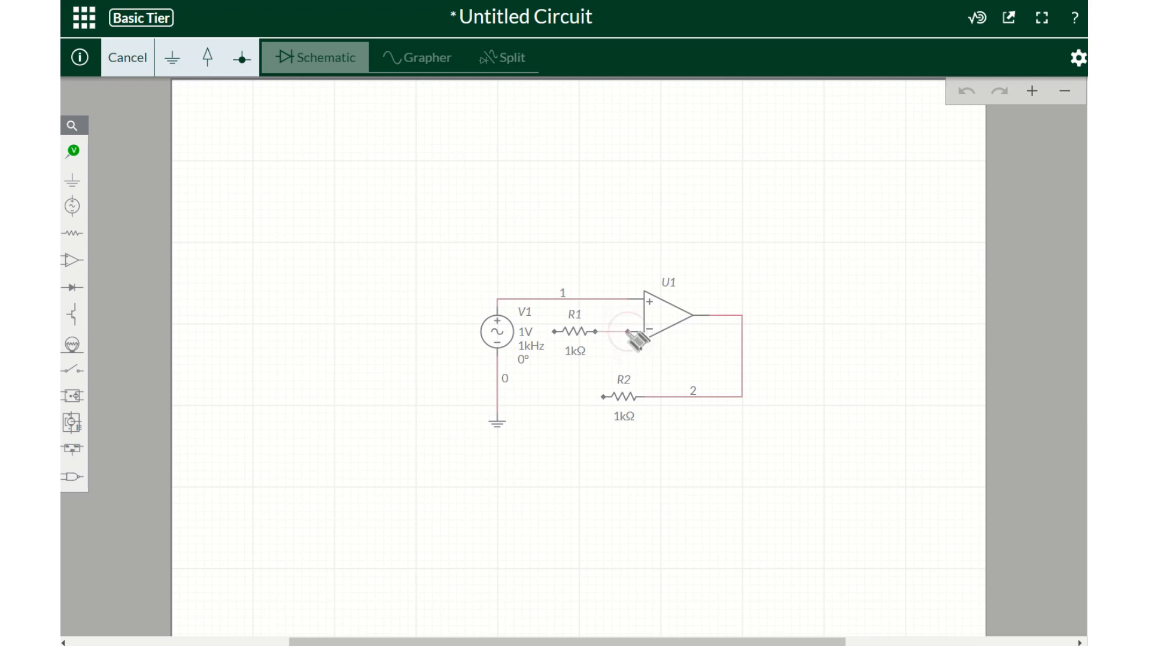
left_click(628, 331)
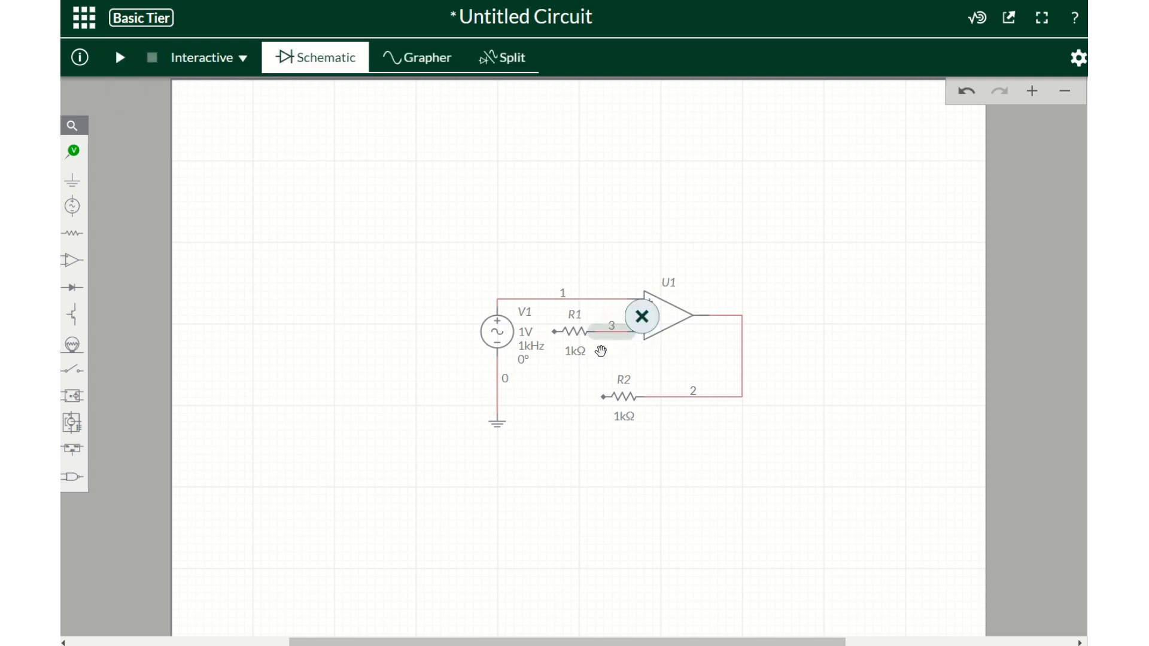
Step: Place a second ground below the left end of R1 and wire R1's free terminal to it
left_click(554, 331)
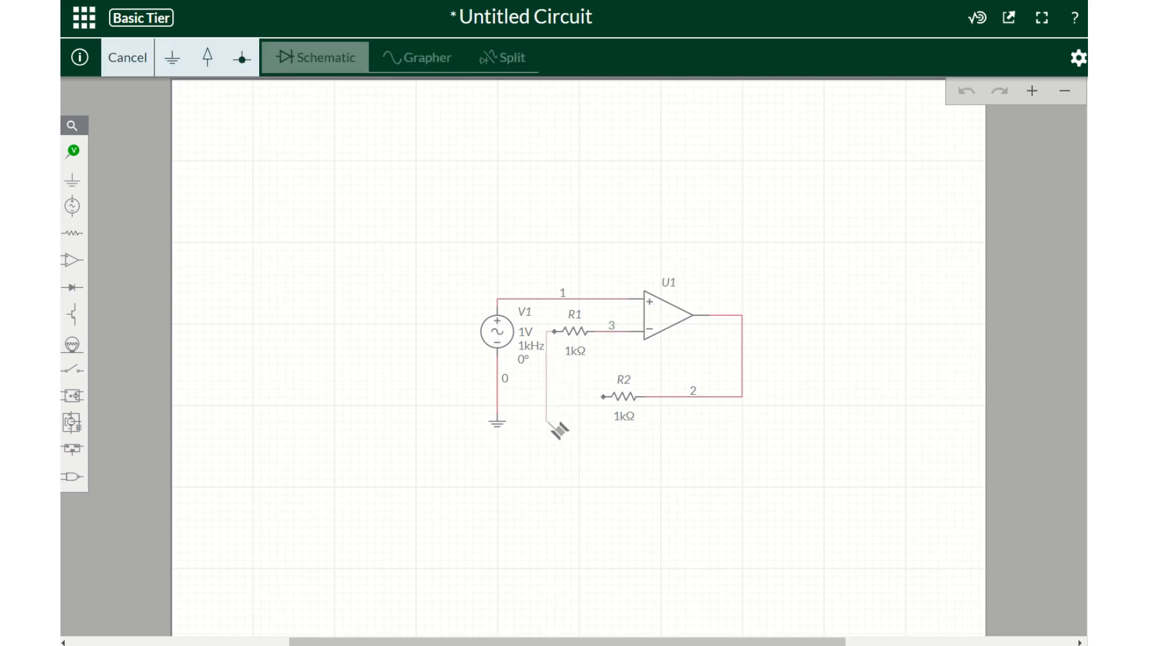
key("Escape")
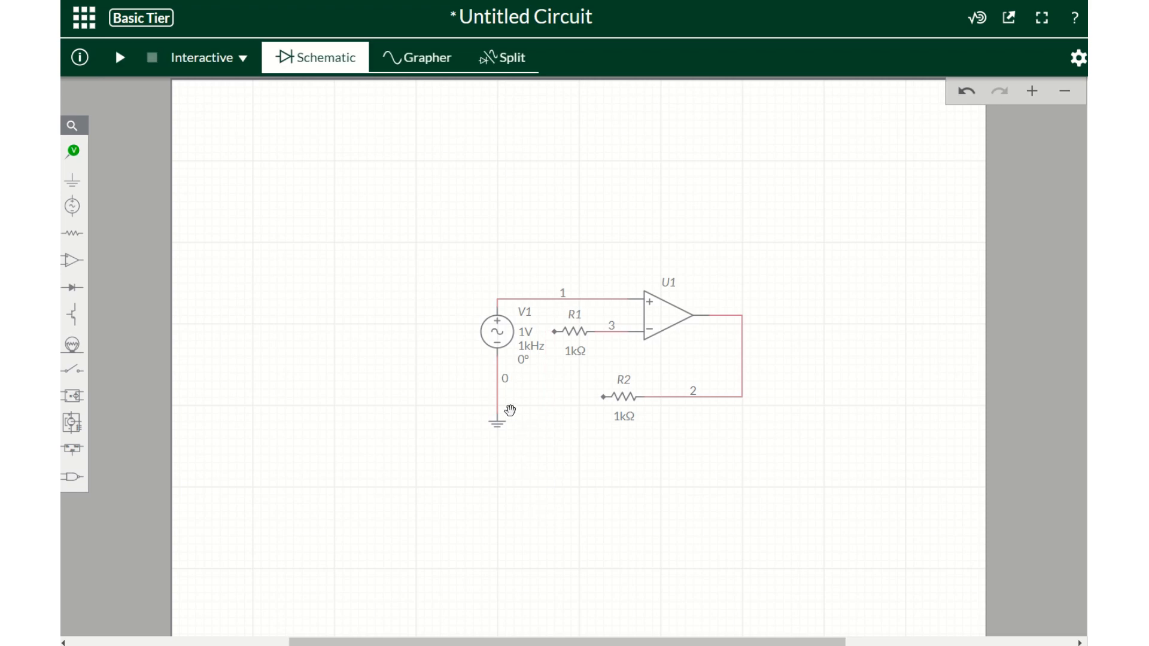
left_click(72, 180)
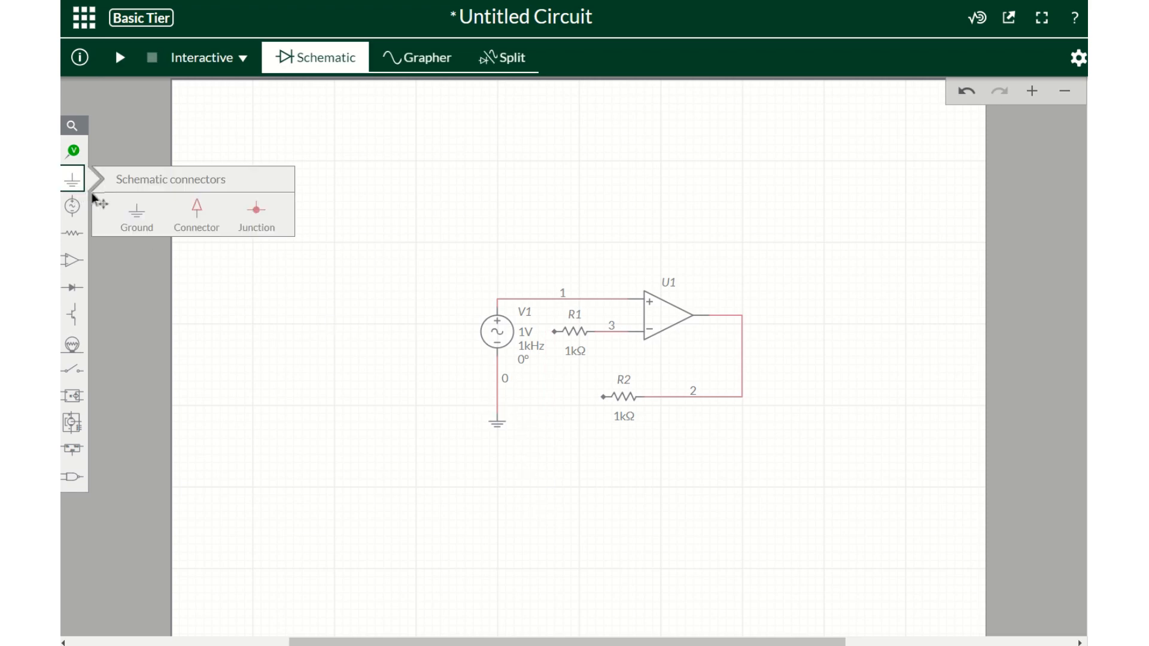
left_click(133, 219)
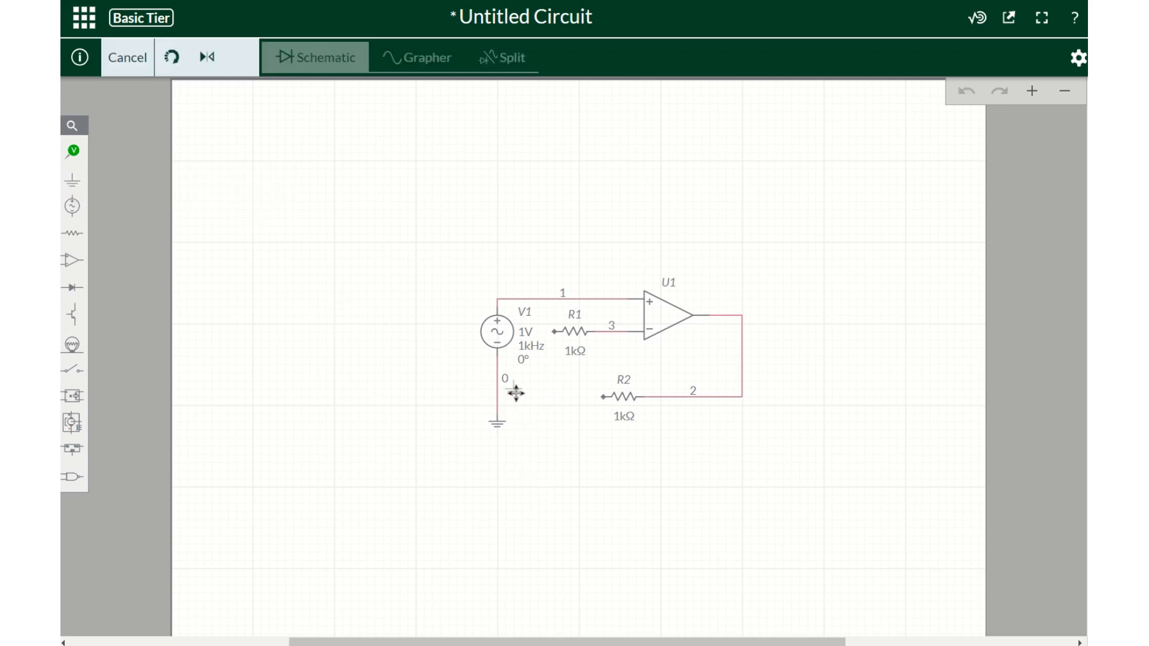
left_click(546, 420)
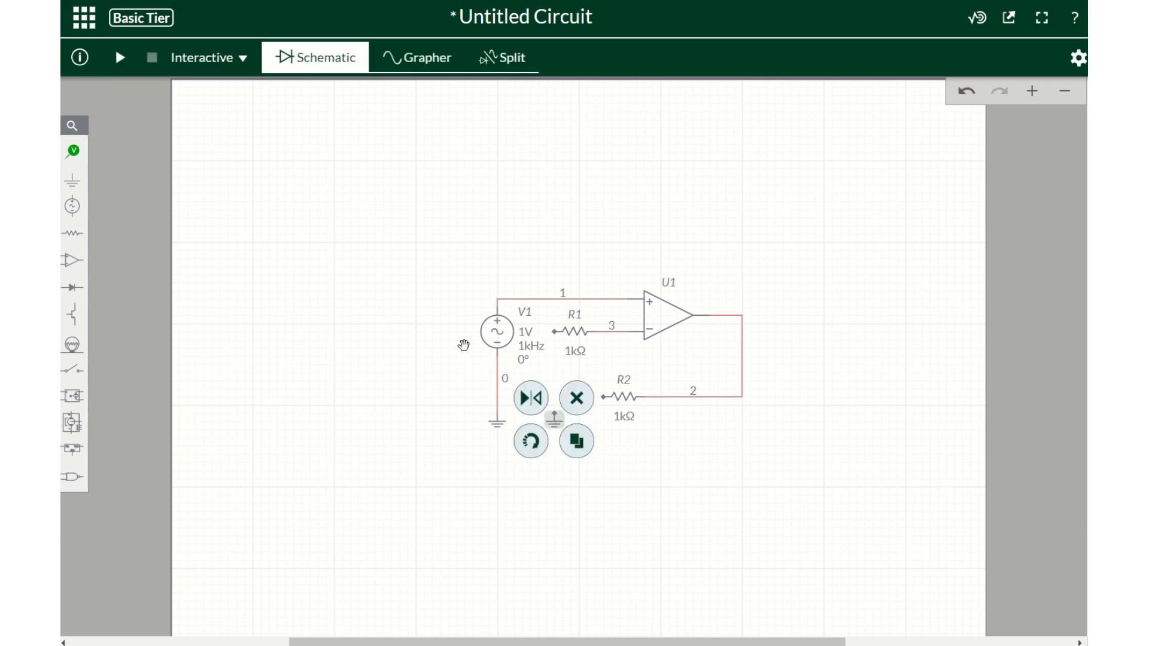
left_click(407, 308)
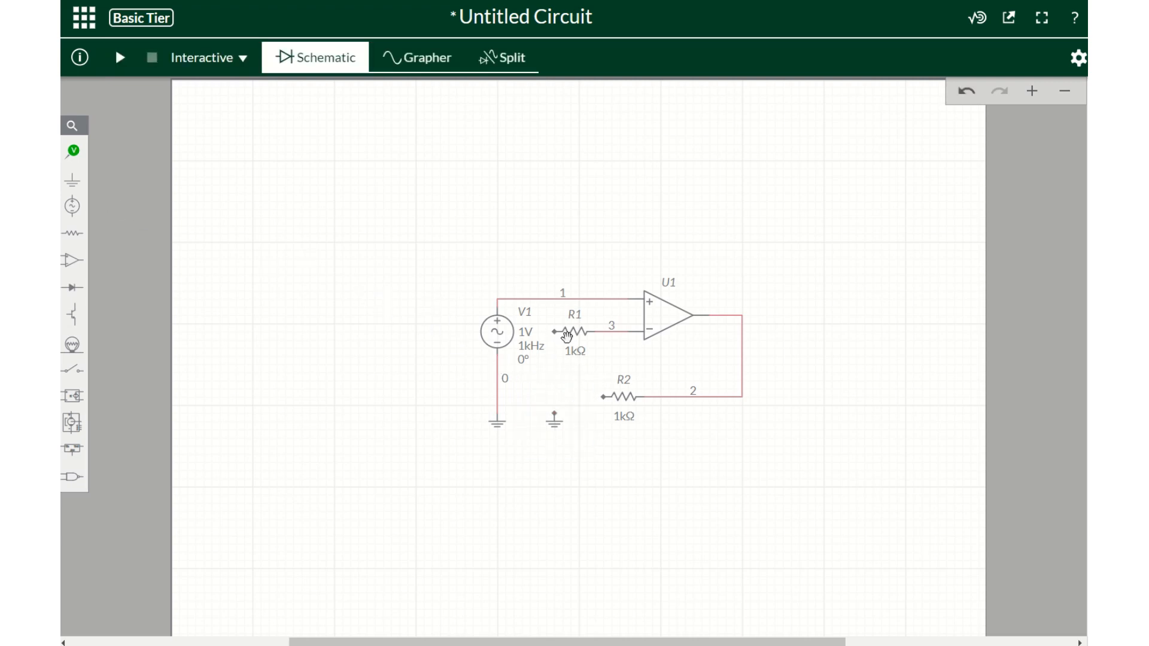
left_click(554, 333)
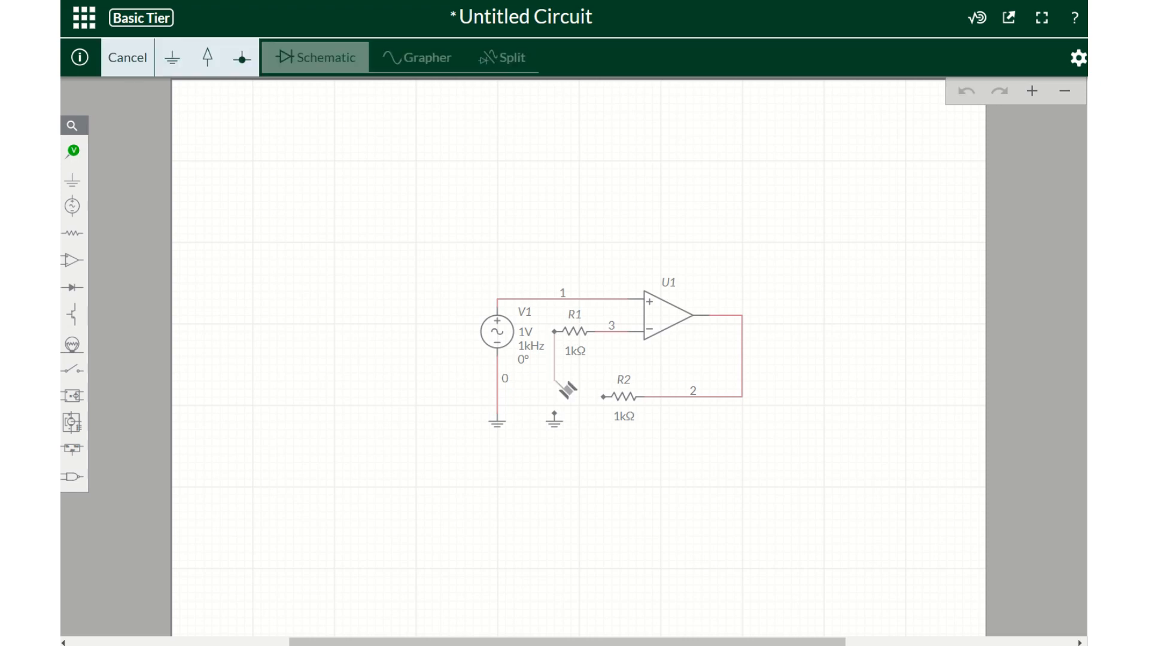
left_click(554, 414)
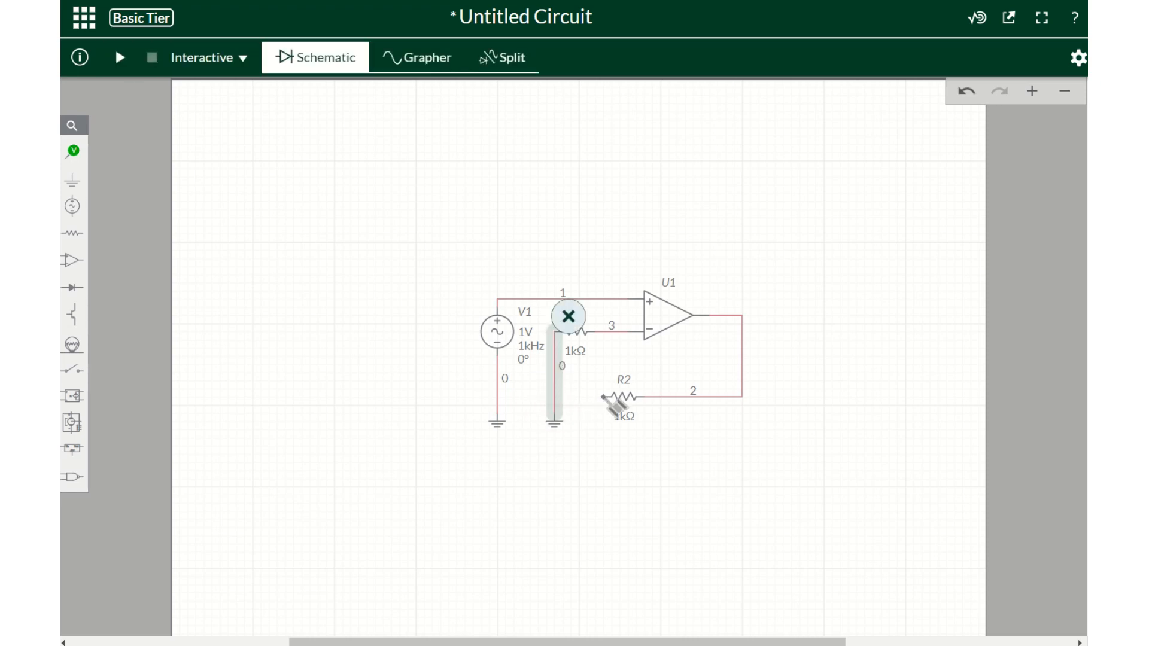
Step: Wire the left end of R2 to the net between R1 and the inverting input, closing the feedback loop
left_click(603, 398)
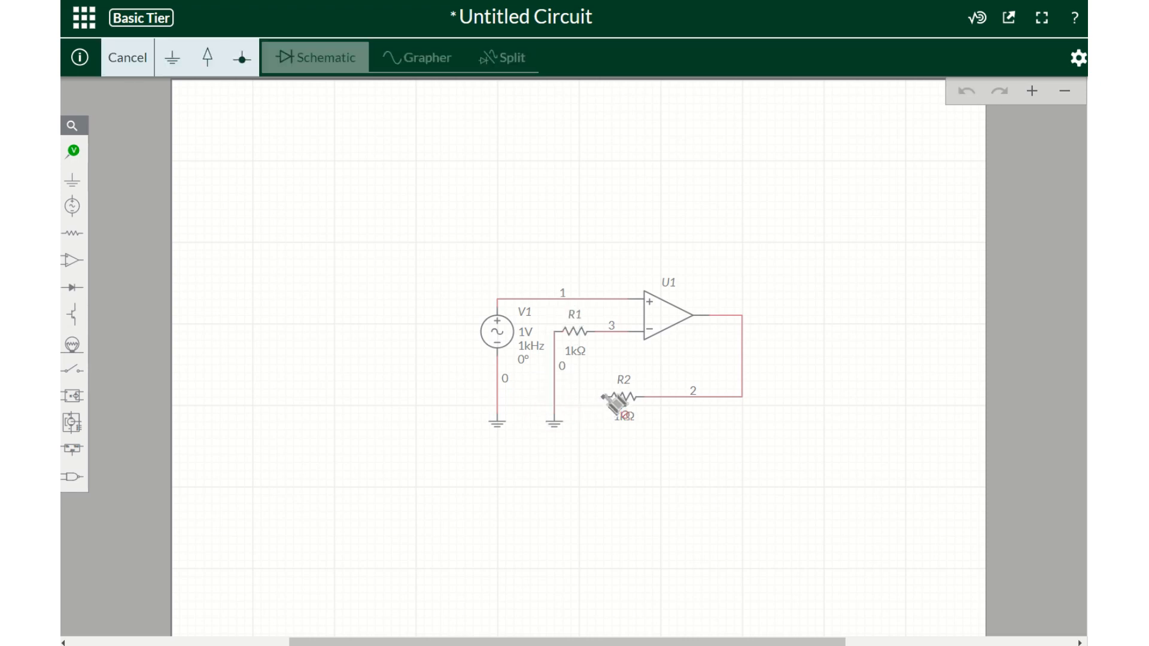
left_click(601, 336)
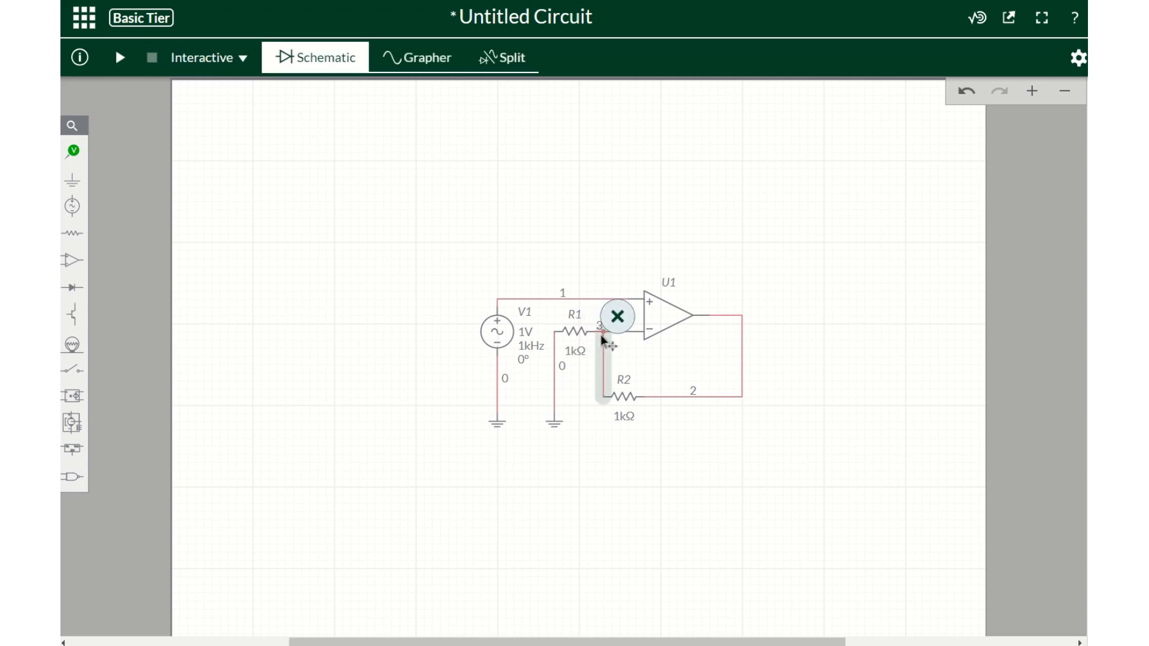
left_click(281, 292)
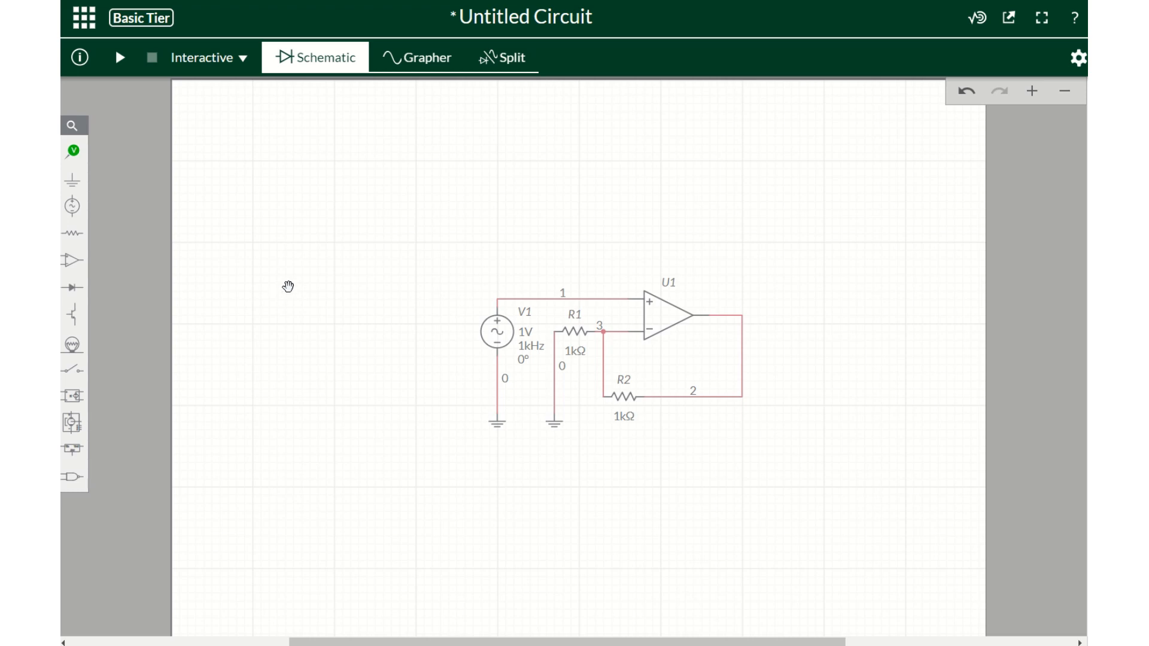
Step: Set the peak voltage of AC source V1 to 3 V and start the interactive simulation
left_click(527, 335)
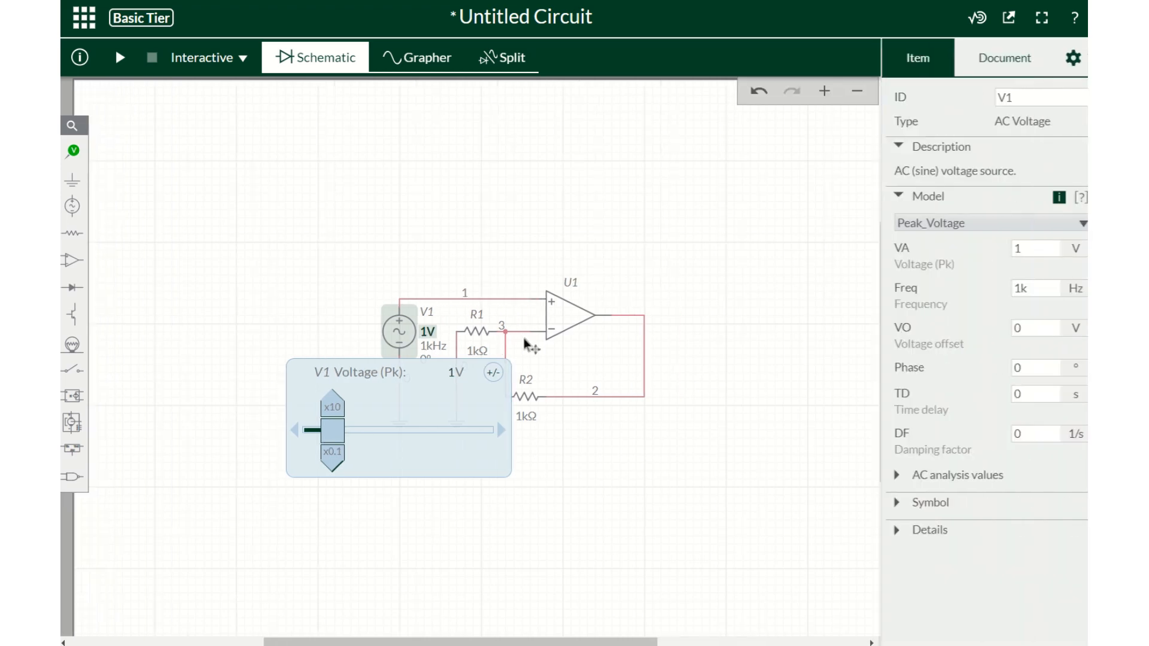
double_click(1028, 249)
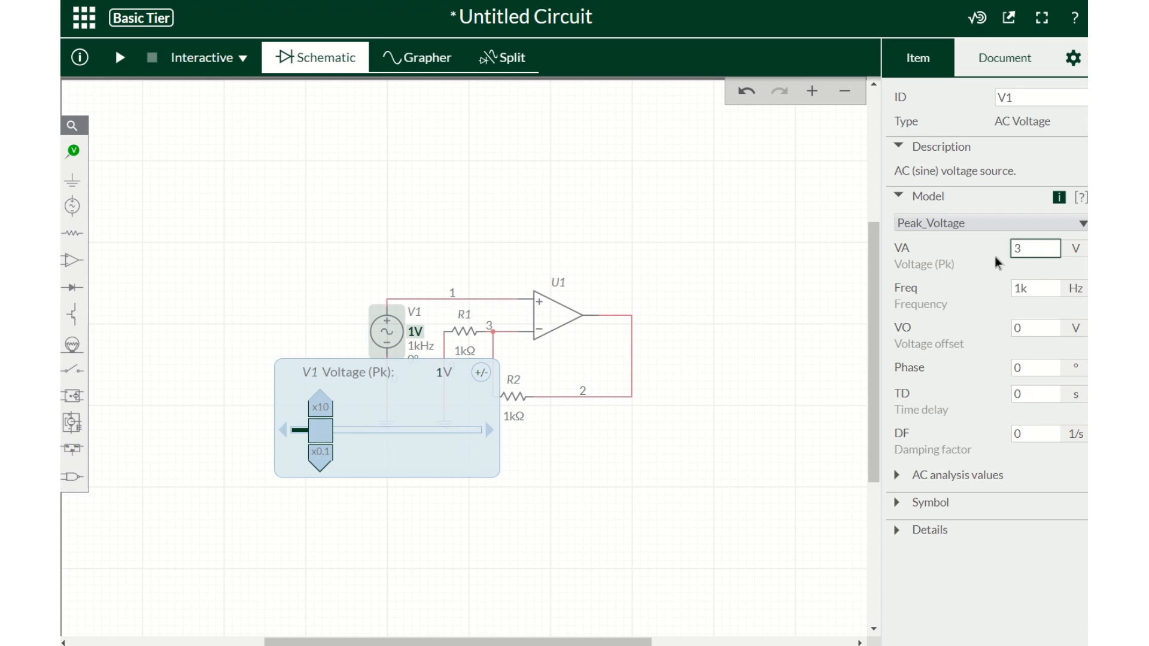
left_click(724, 325)
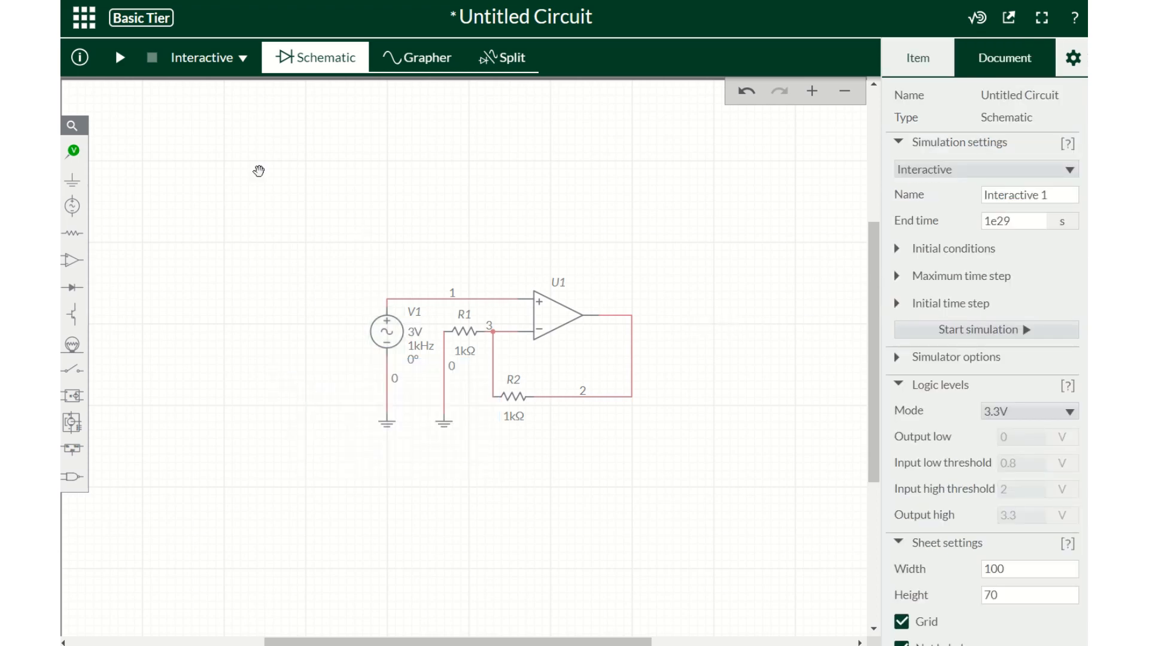
left_click(118, 60)
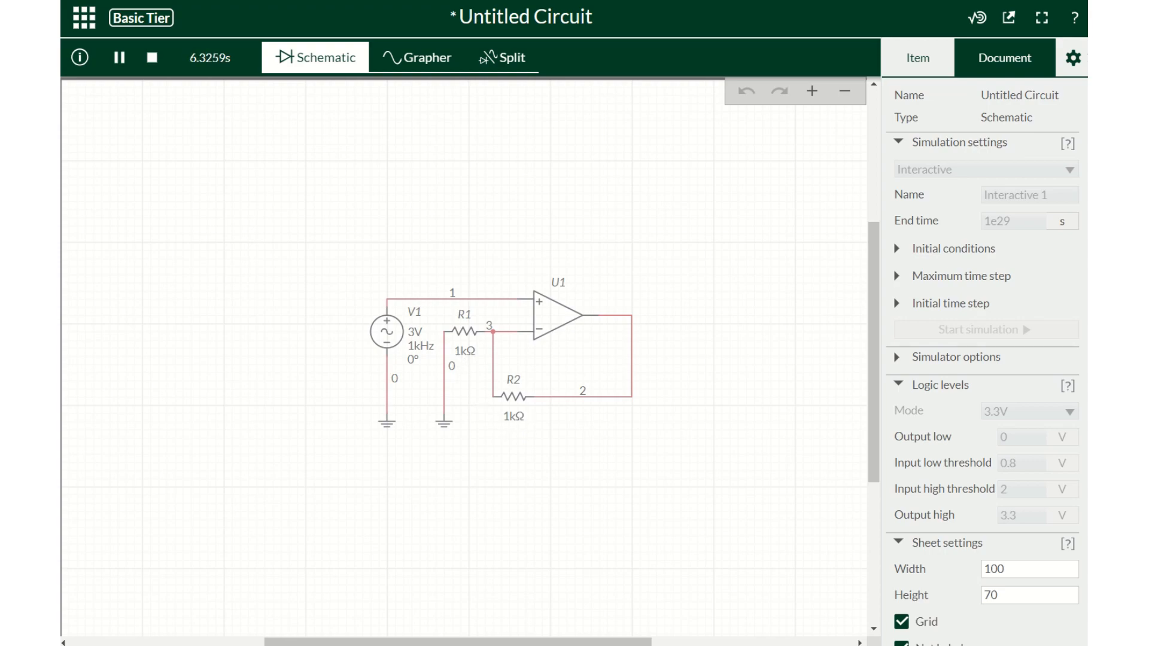
Step: Switch to the PowerPoint notes and review the non-inverting amplifier derivation for VOUT = 2VIN through to the relation between R1 and R2
left_click_drag(0, 180, 397, 88)
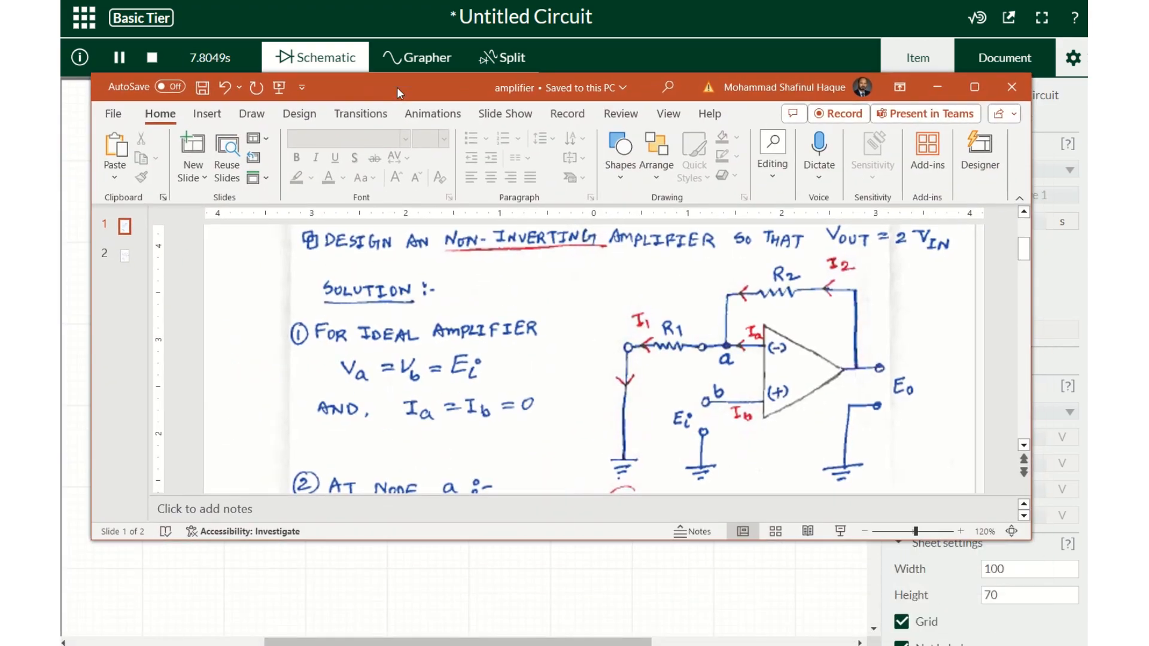
scroll(447, 341, "down", 1)
scroll(448, 341, "down", 10)
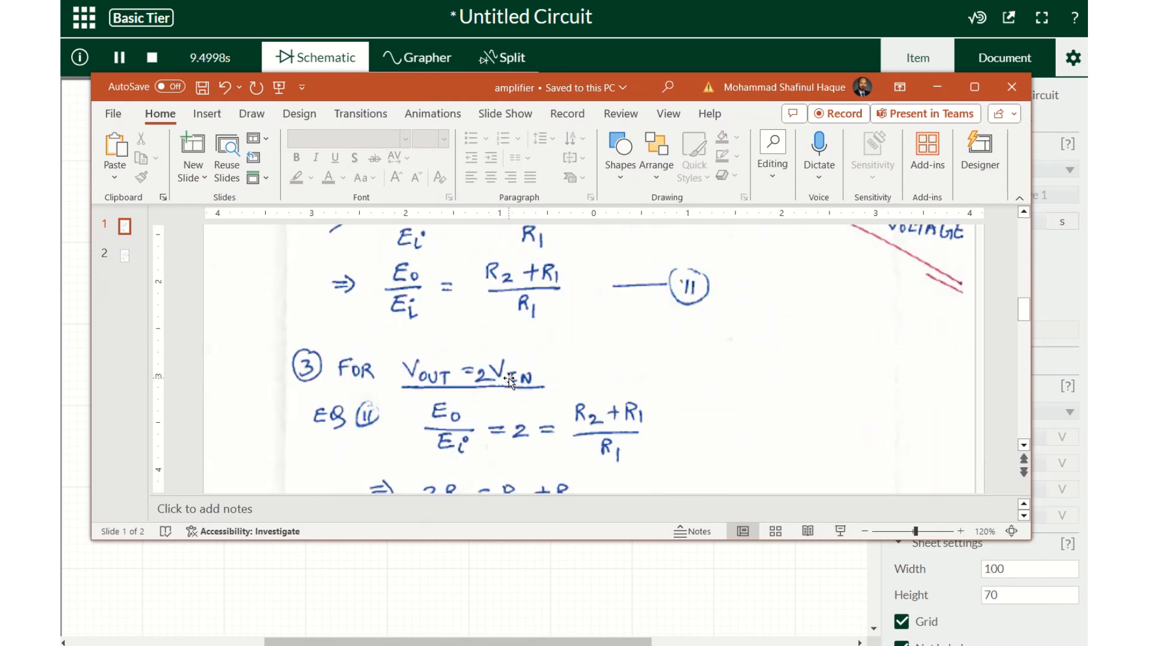
scroll(508, 377, "down", 4)
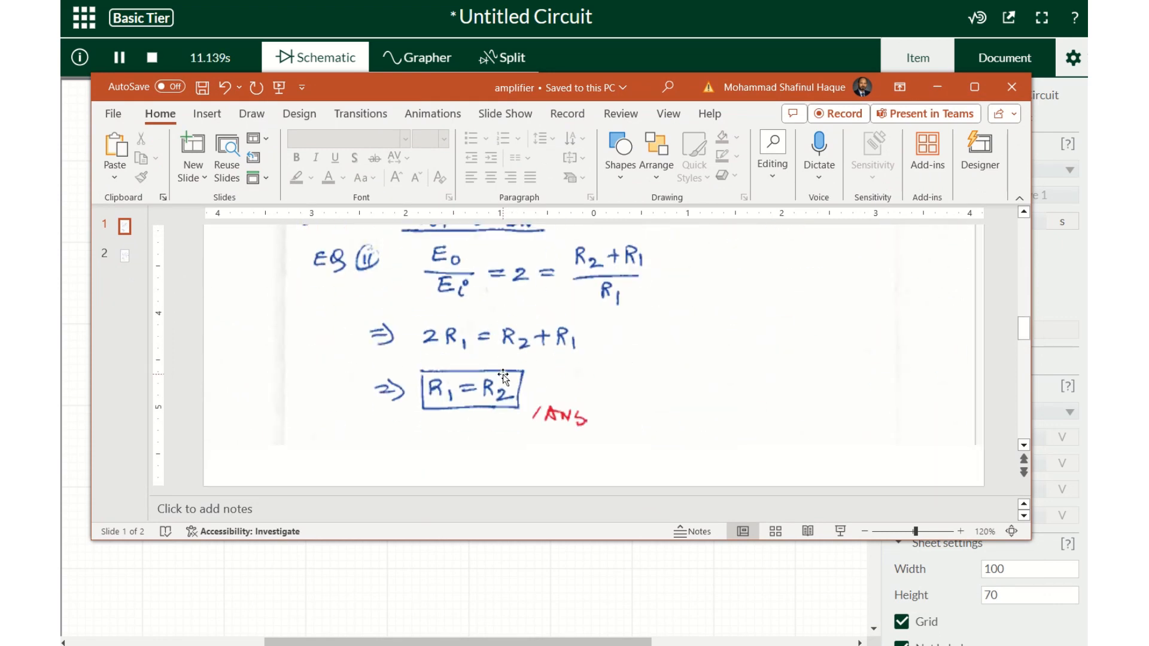
scroll(503, 375, "up", 6)
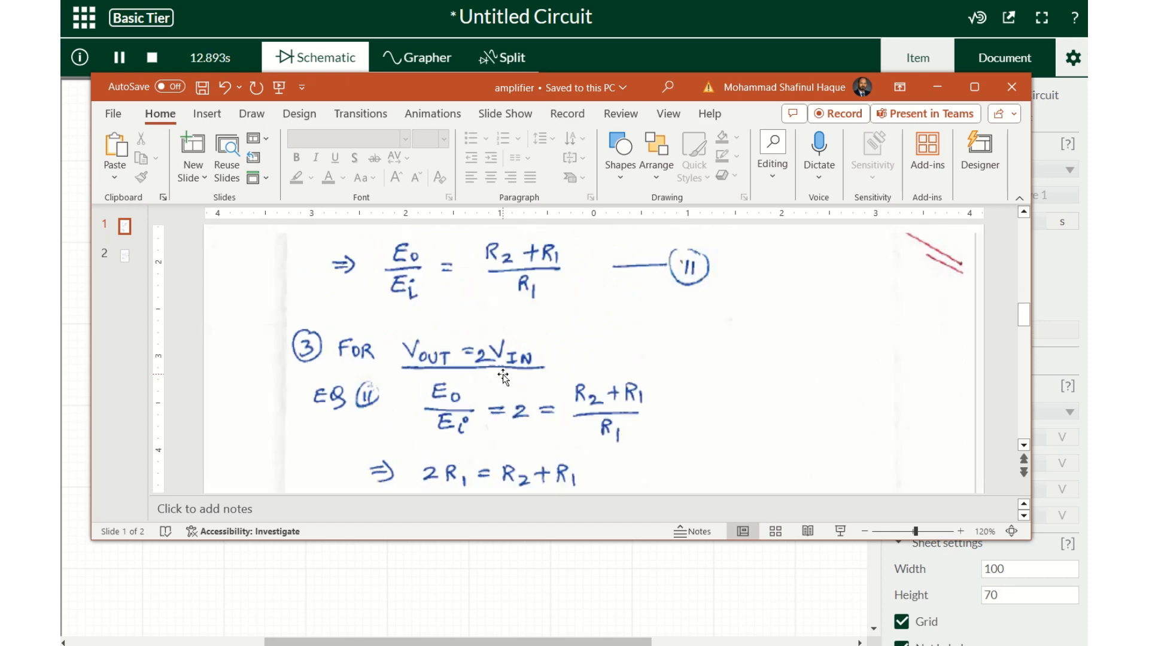
scroll(503, 376, "down", 7)
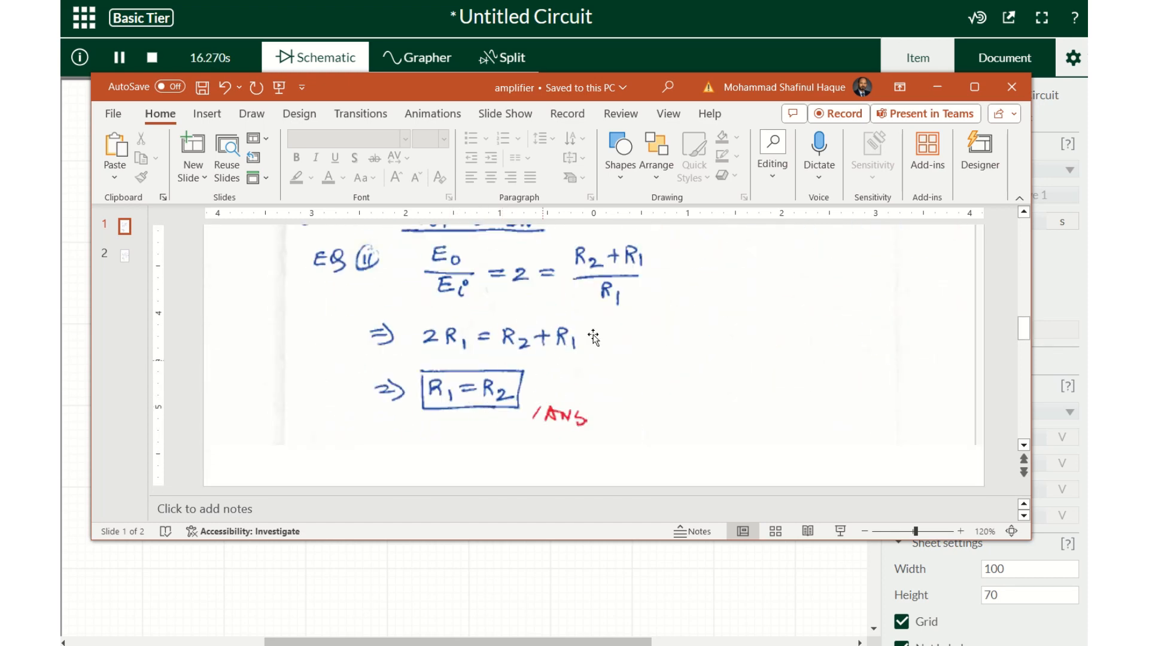
left_click_drag(641, 88, 61, 312)
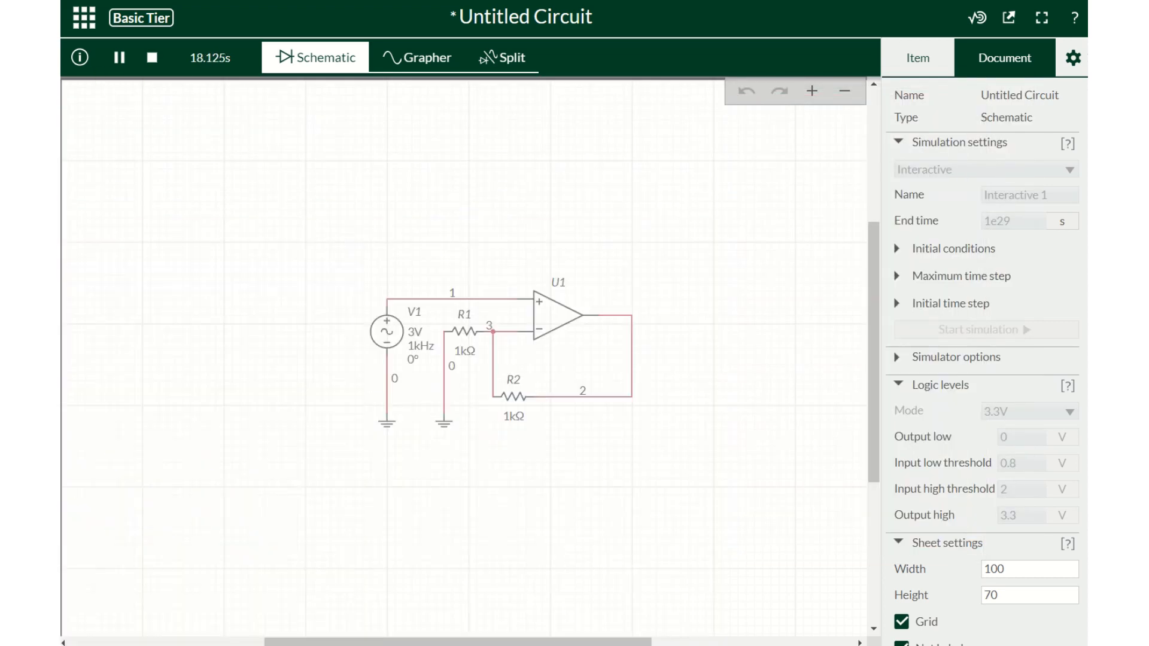
Step: Check the grapher for simulation traces, return to the schematic and stop the running simulation
left_click(448, 67)
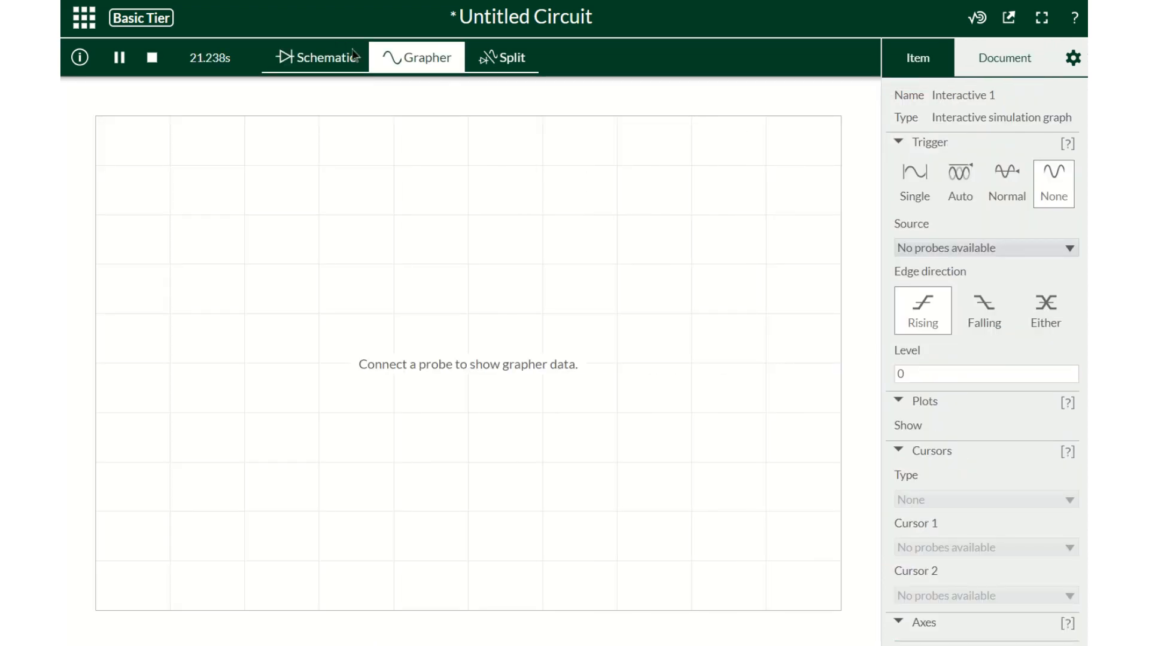
left_click(269, 55)
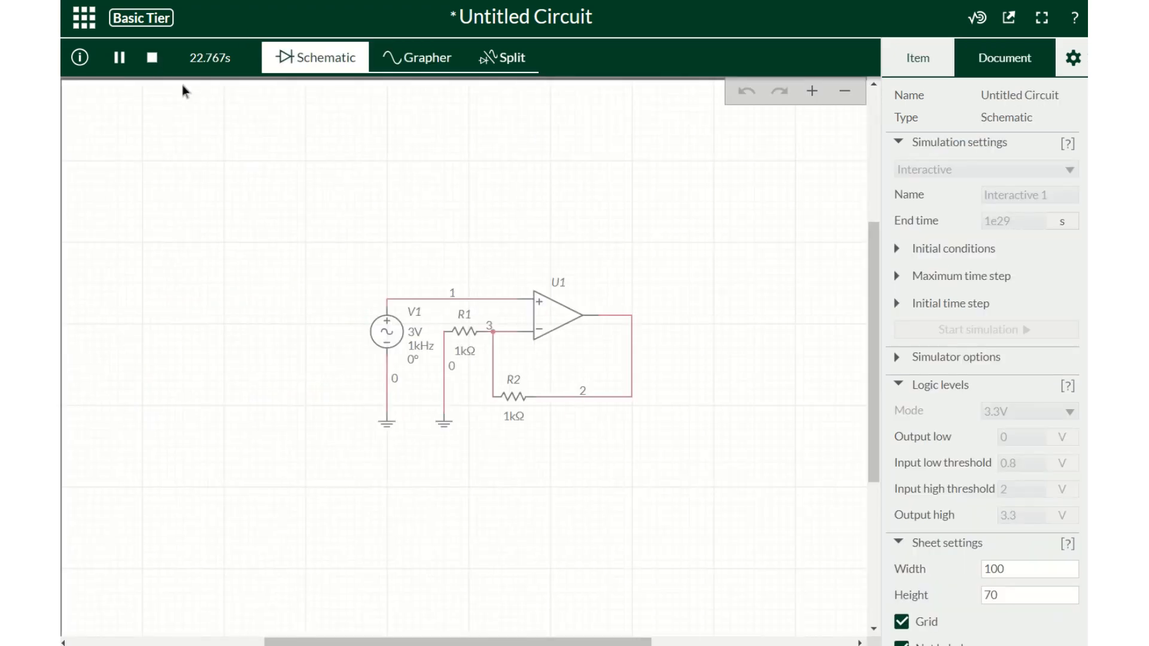
left_click(152, 58)
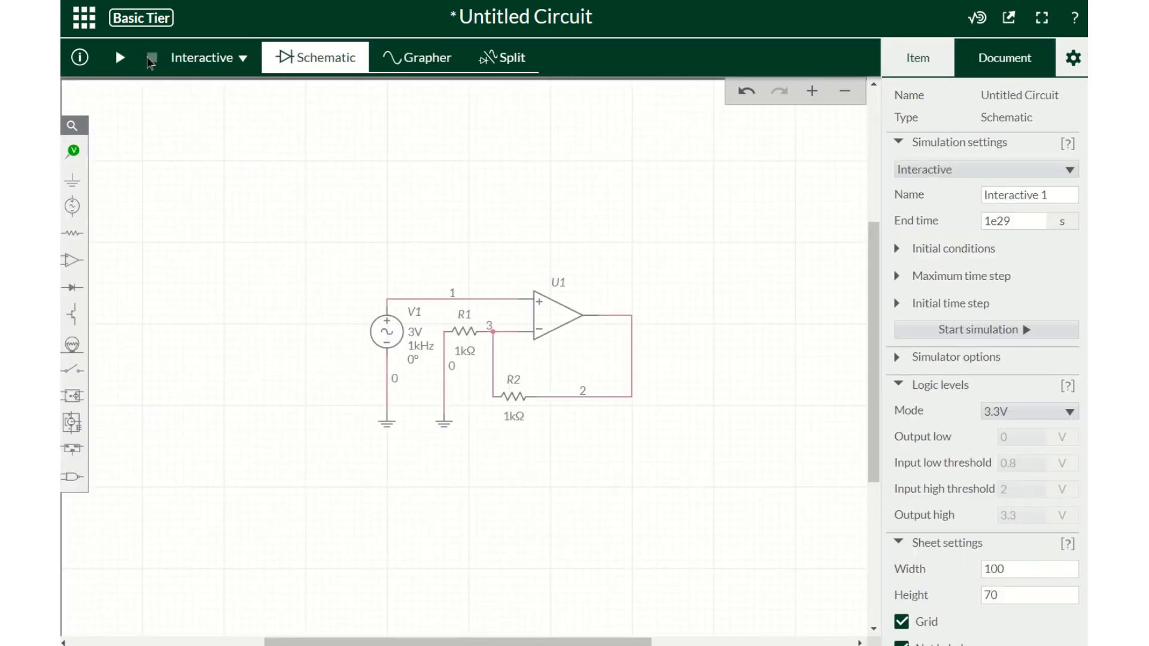
Step: Place a voltage probe on the output wire of op-amp U1
left_click(72, 155)
left_click(143, 187)
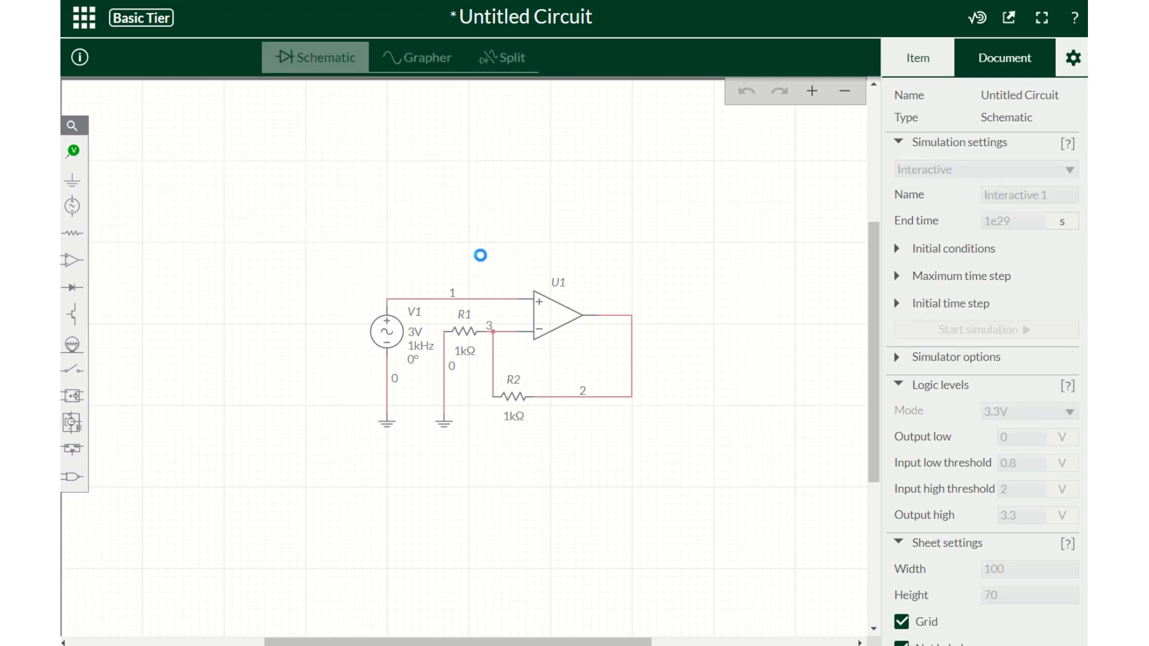
left_click(611, 302)
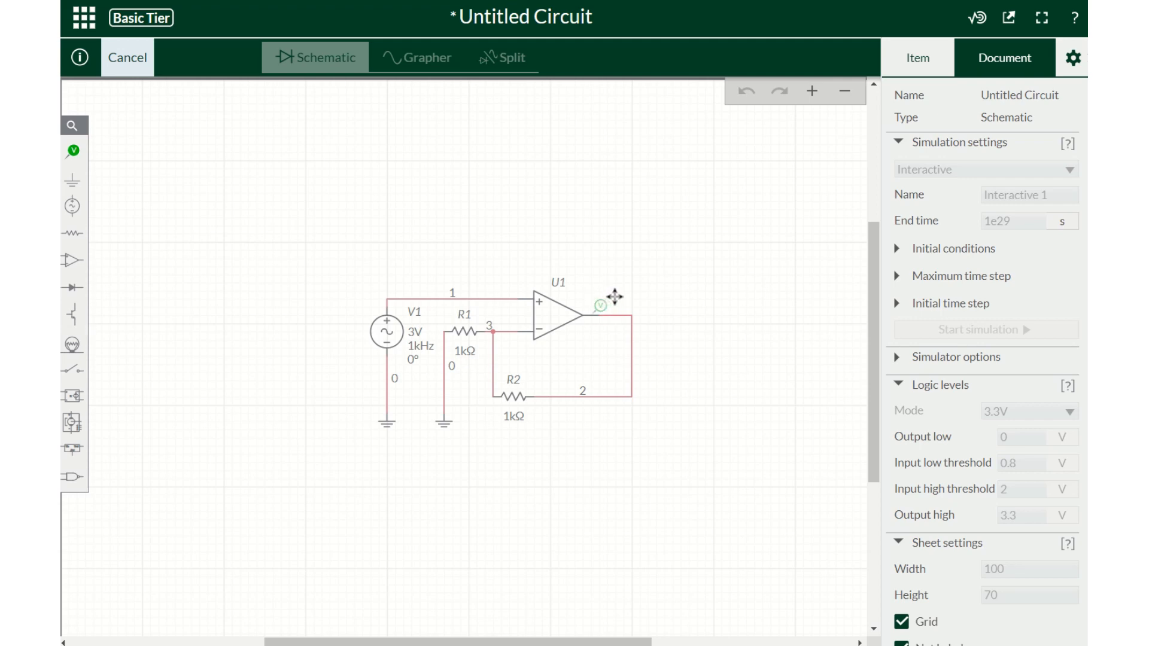
left_click(612, 297)
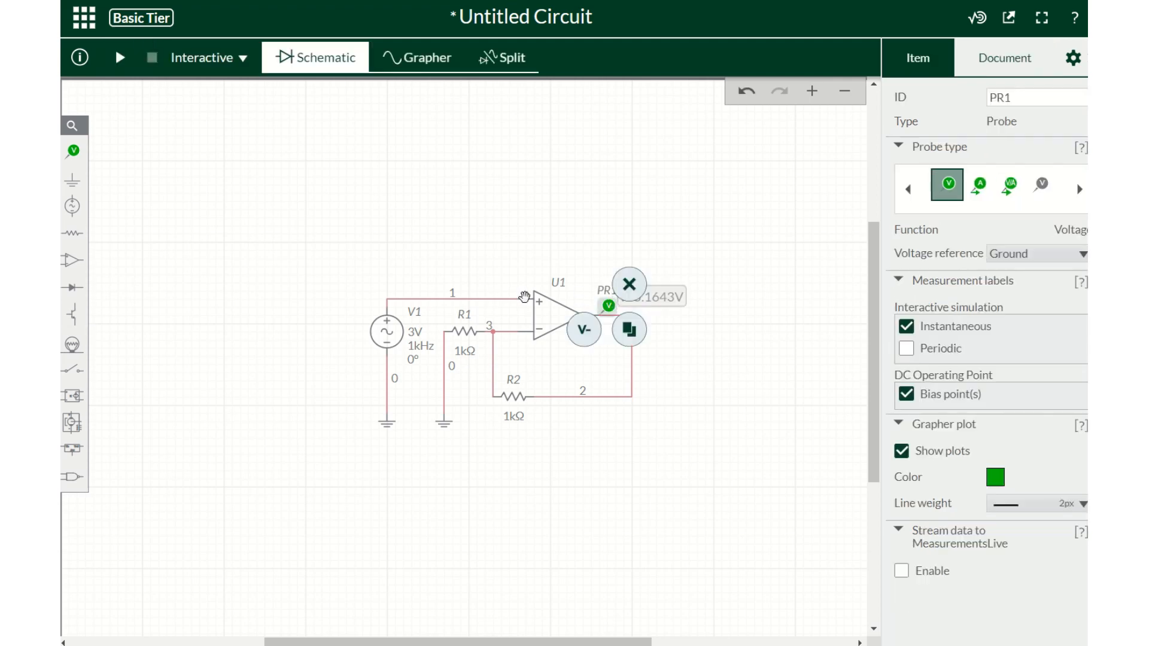
Step: Place a second voltage probe on the wire at the positive terminal of AC source V1
left_click(73, 151)
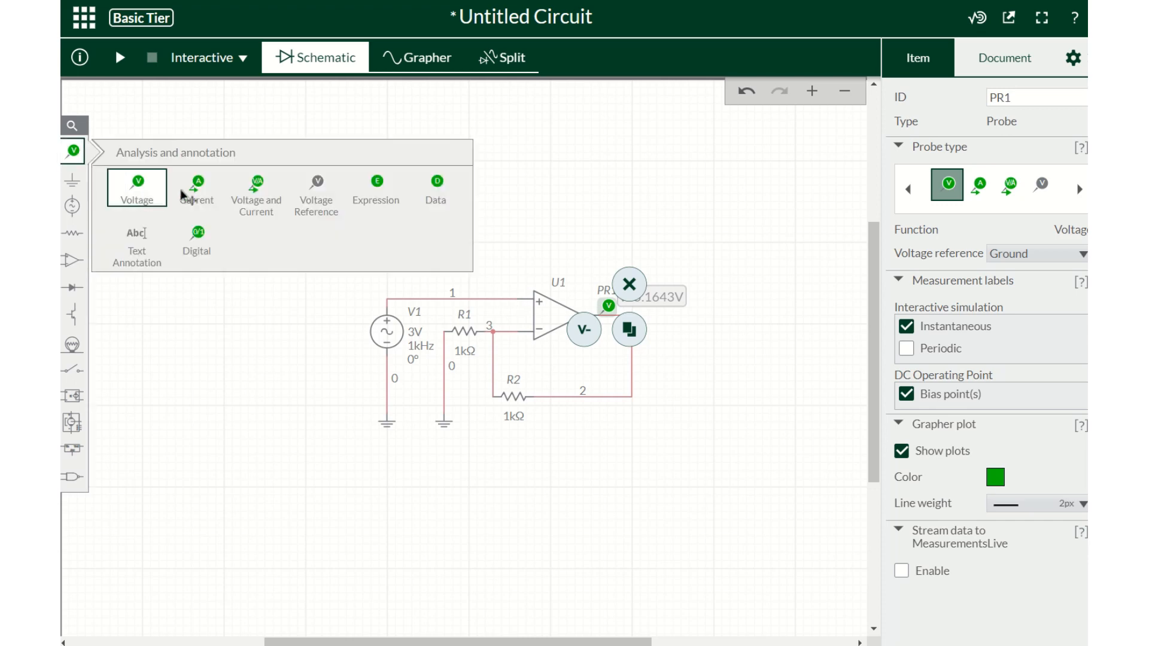
left_click(146, 194)
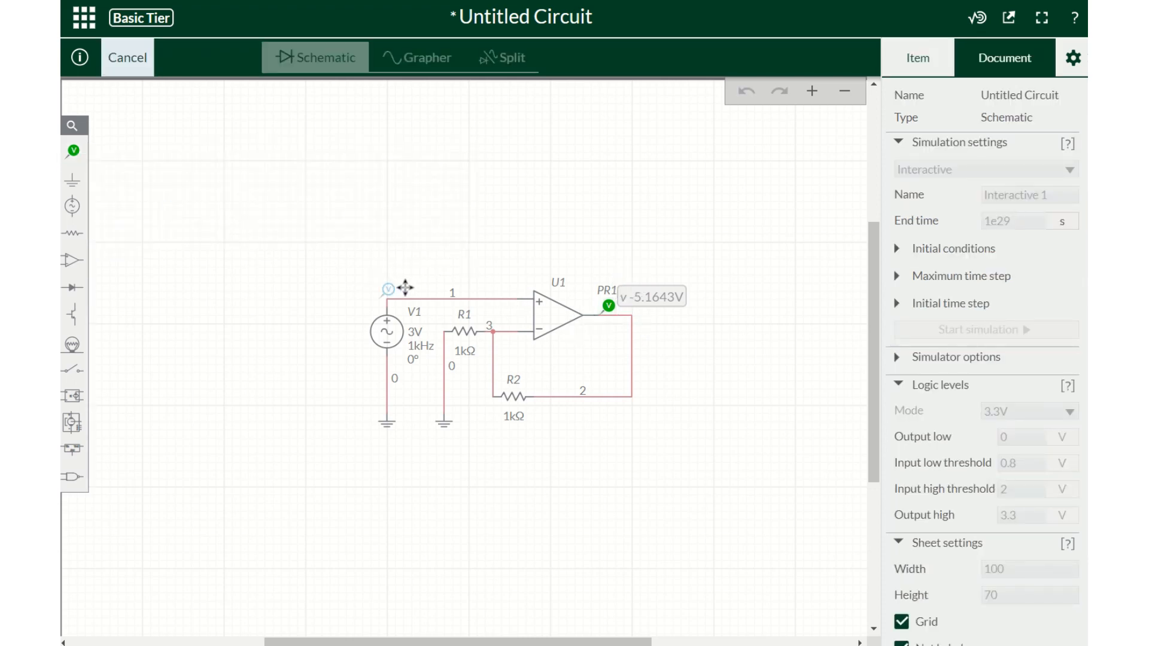
left_click(397, 298)
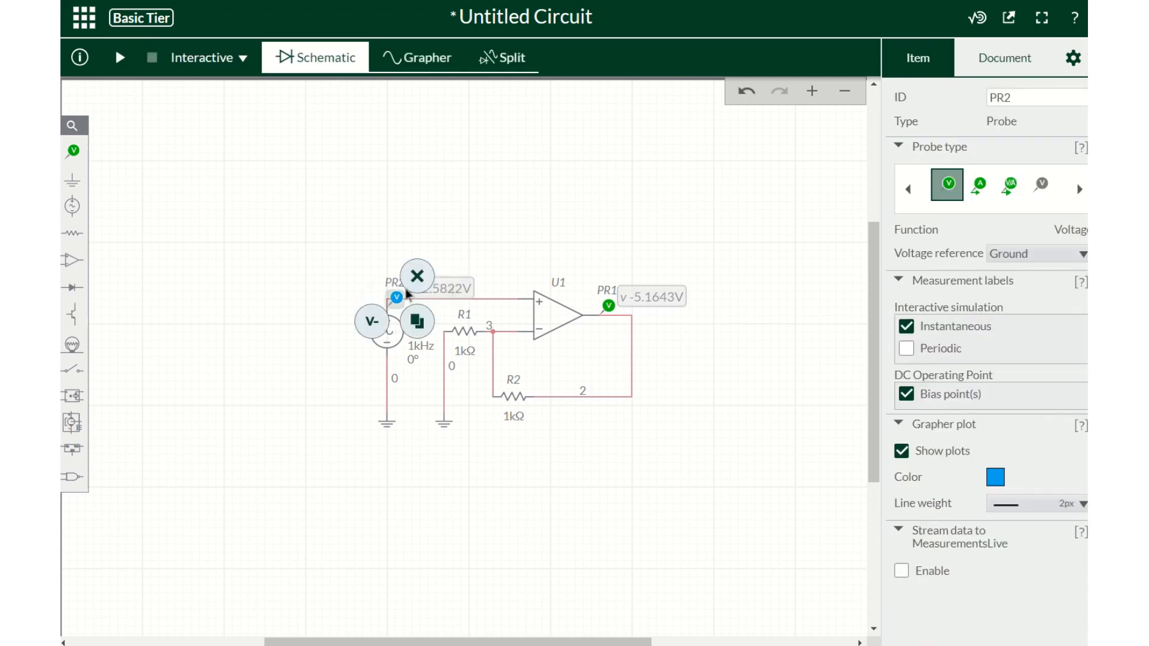
left_click(292, 258)
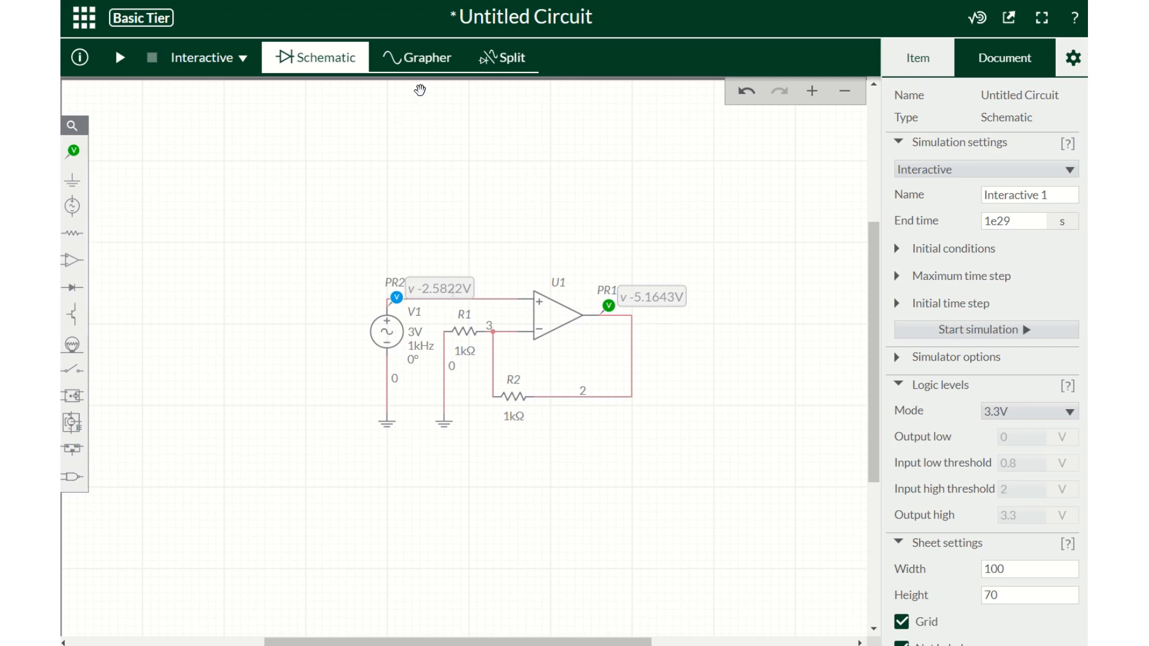
Step: Run the interactive simulation in the grapher to plot both probe voltages, and stop it once the waveforms are drawn
left_click(426, 59)
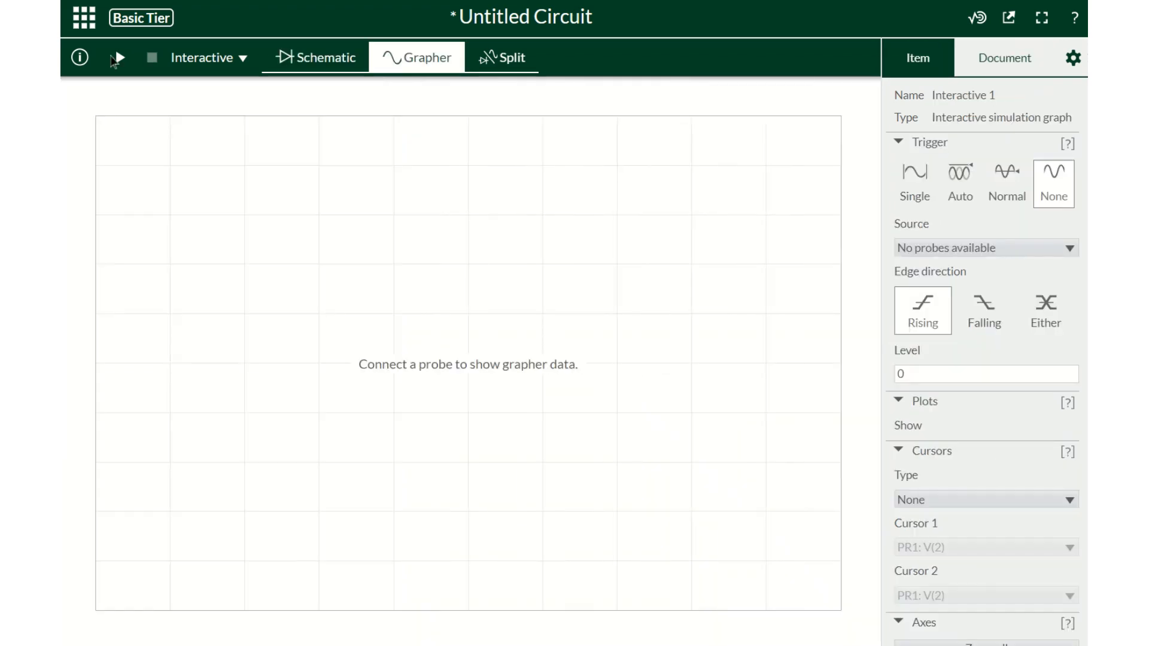
left_click(120, 58)
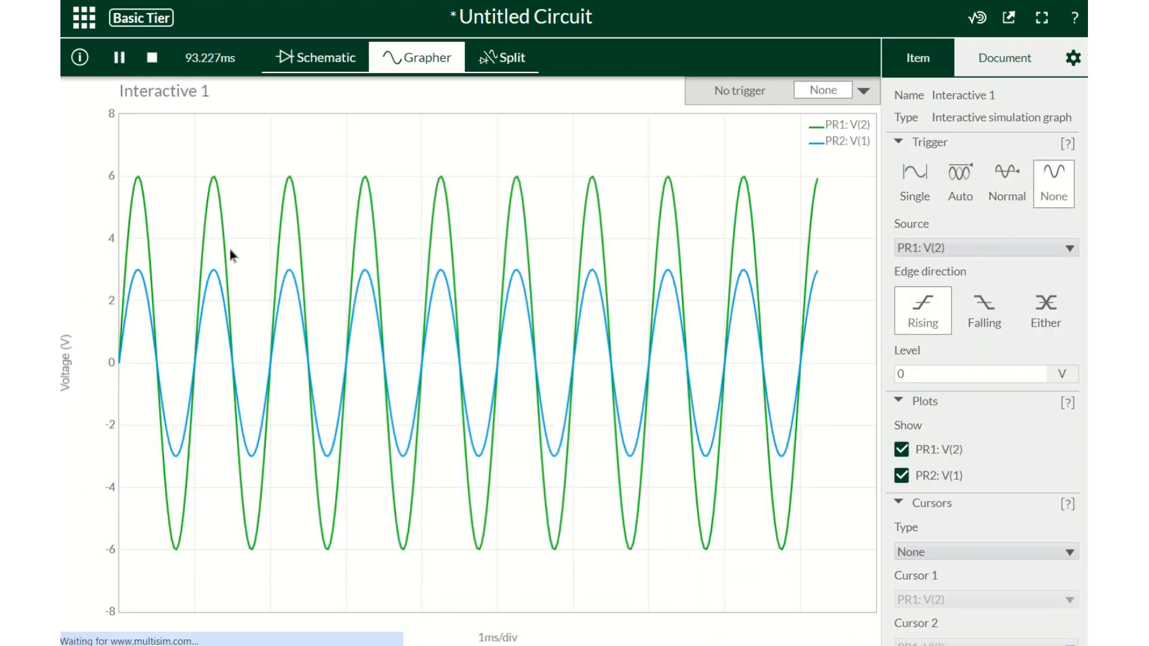
left_click(152, 57)
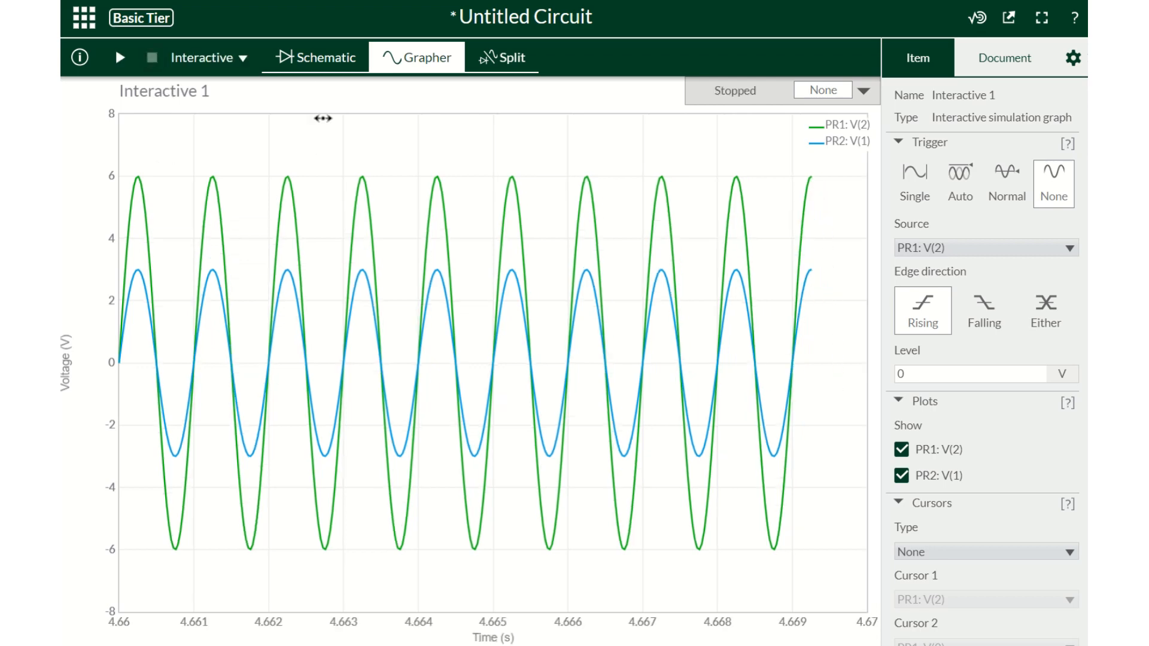
Step: Show the schematic and graph side by side and set R1's resistance to 500 Ω
left_click(503, 56)
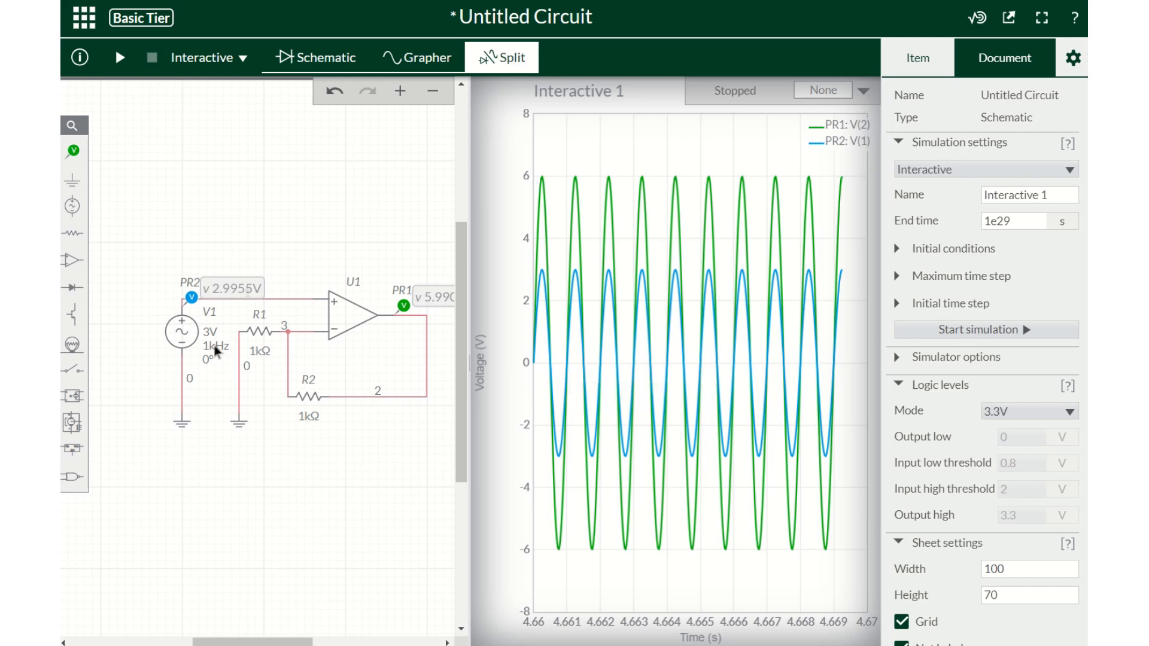
left_click(263, 352)
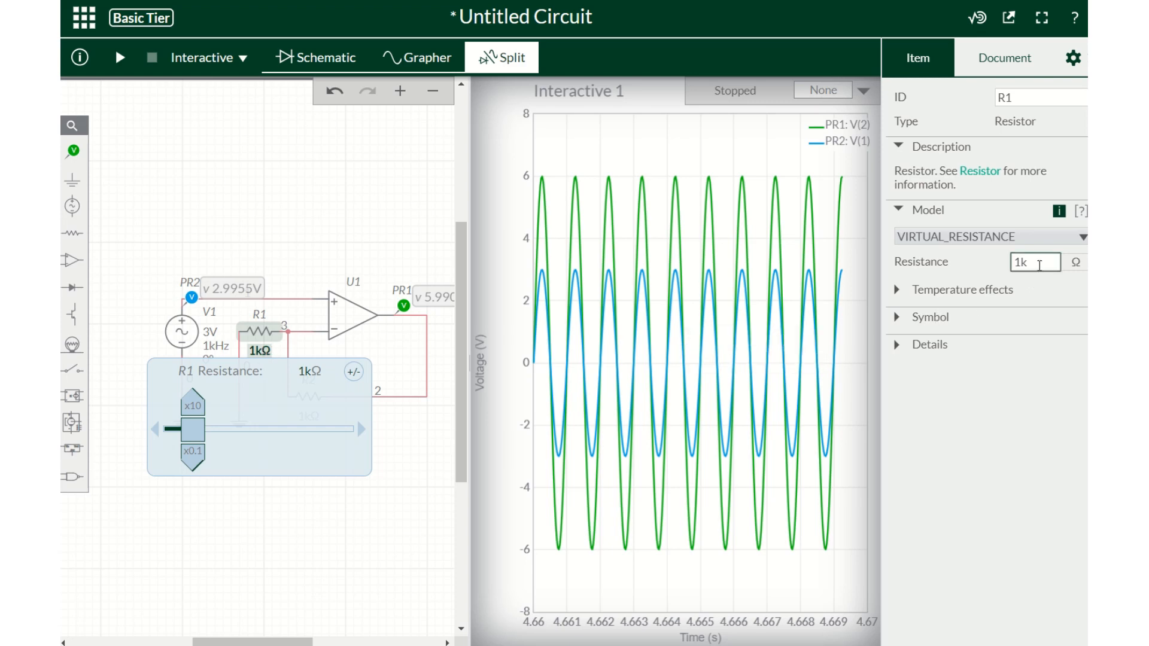
double_click(1039, 265)
type("500")
left_click(380, 206)
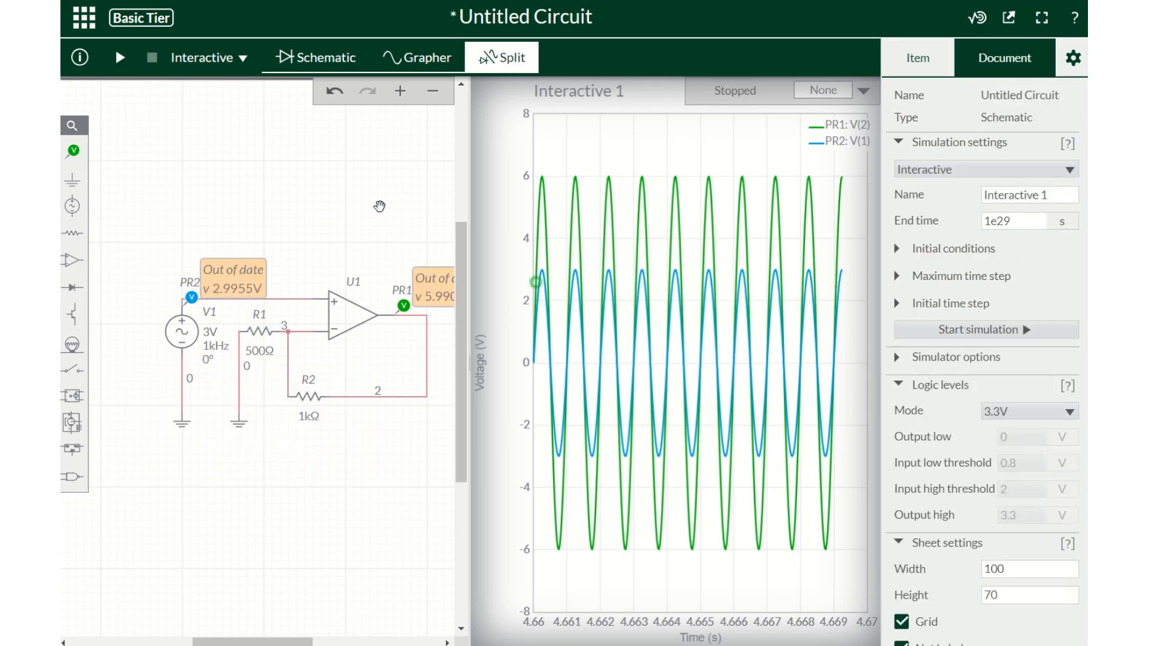
Step: Rerun the interactive simulation with the changed R1 and stop it to examine the input and output waveforms
left_click(120, 62)
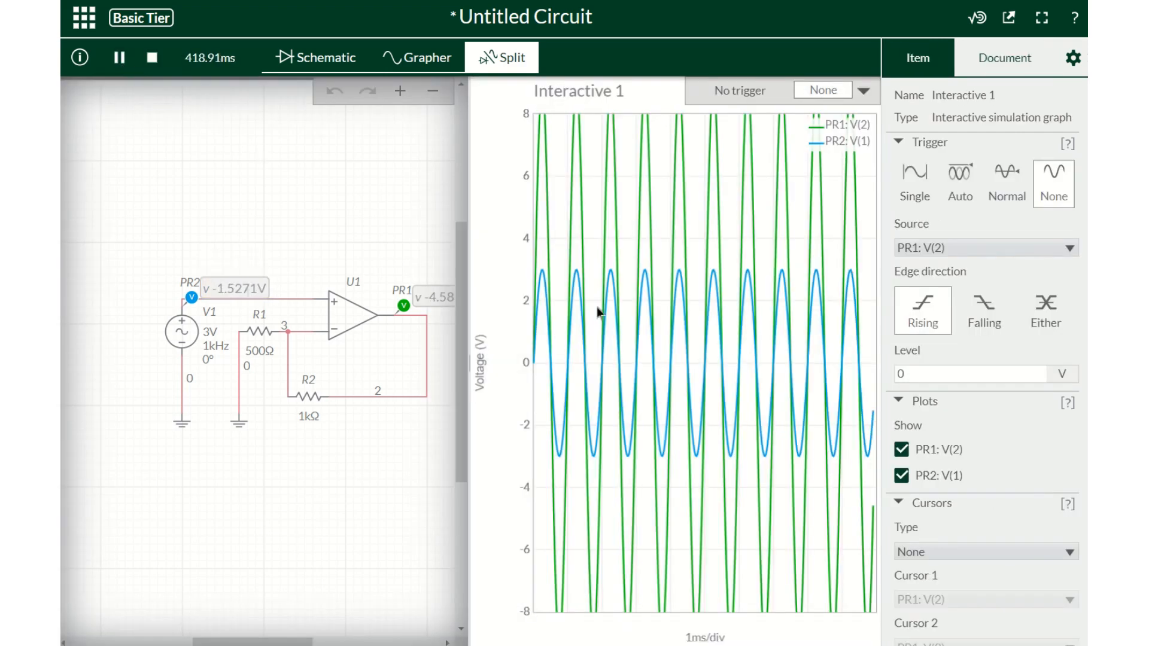
scroll(712, 329, "up", 3)
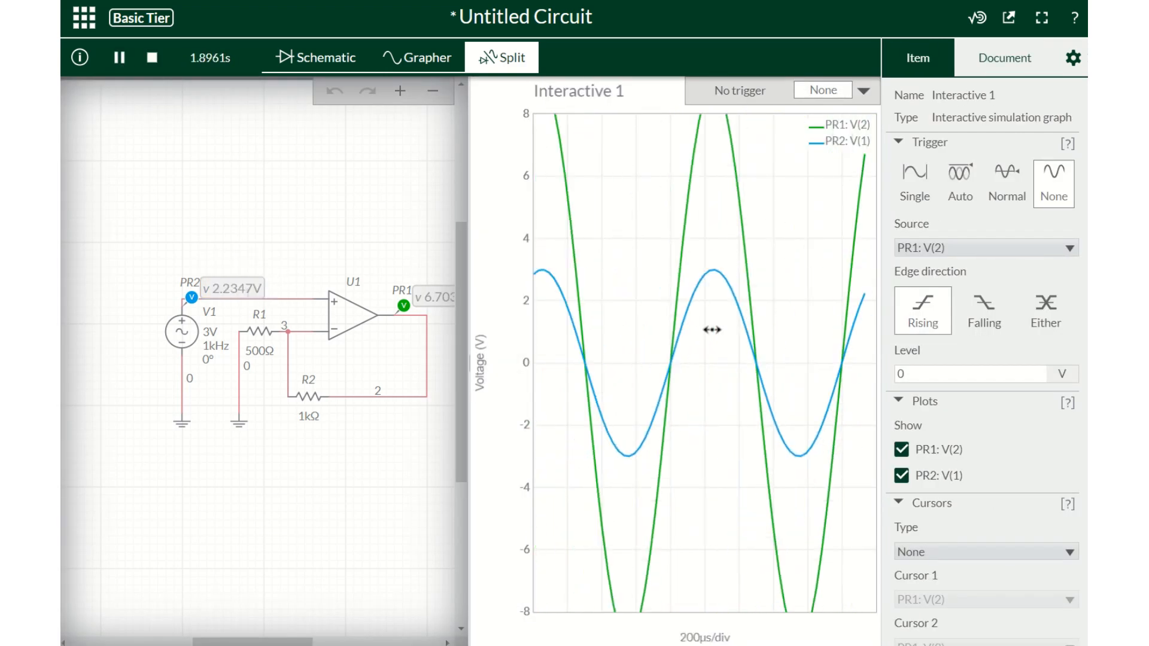
scroll(712, 330, "down", 2)
left_click(153, 63)
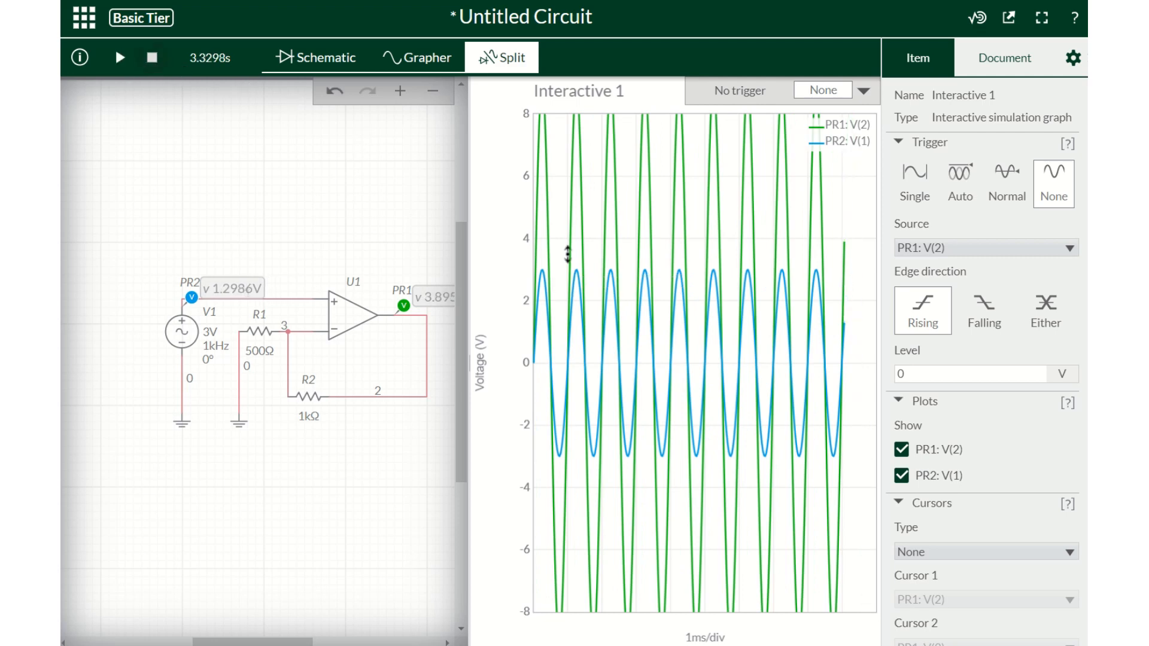
scroll(741, 342, "down", 3)
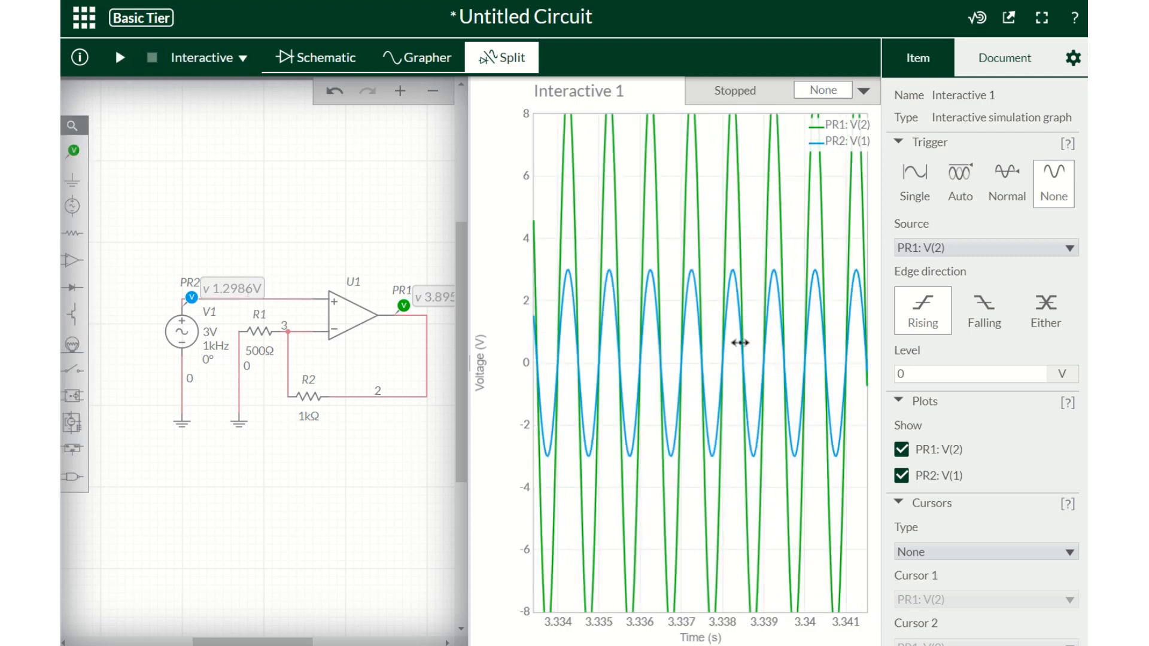
scroll(741, 344, "up", 2)
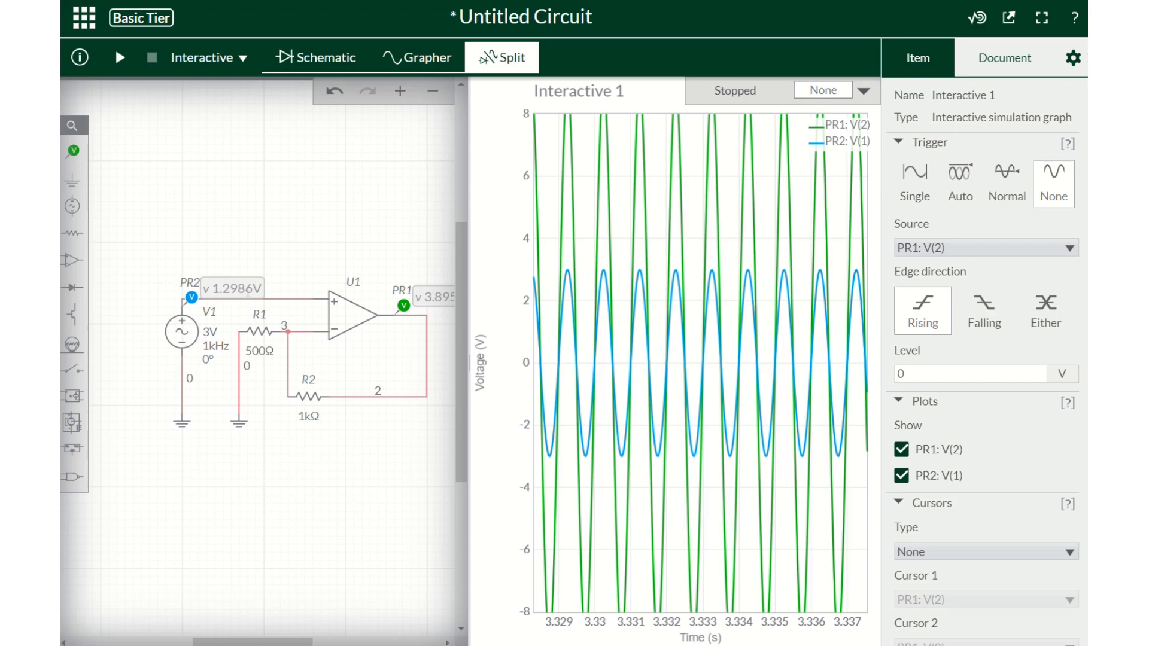
Step: Consult the gain equation relating R1 and R2 in the PowerPoint notes and return to the circuit
left_click_drag(60, 30, 459, 82)
scroll(485, 371, "up", 1)
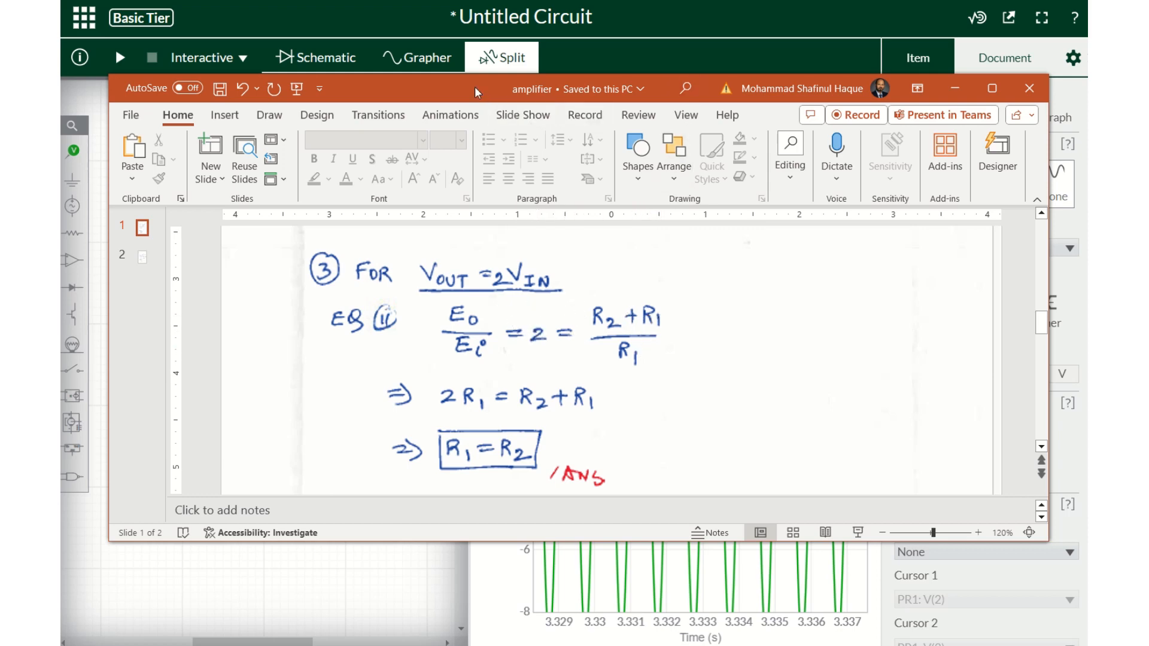
left_click_drag(475, 87, 0, 74)
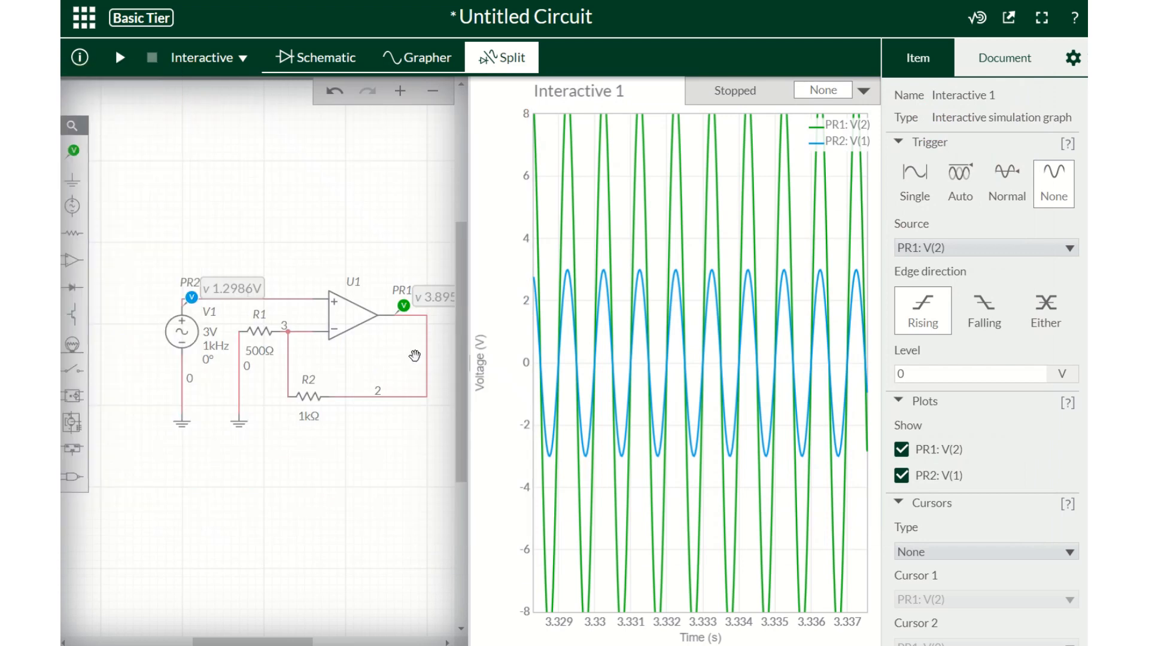
Step: Set the graph's voltage axis to a maximum of 9 V and a minimum of -9 V
scroll(667, 348, "down", 3)
scroll(667, 350, "up", 3)
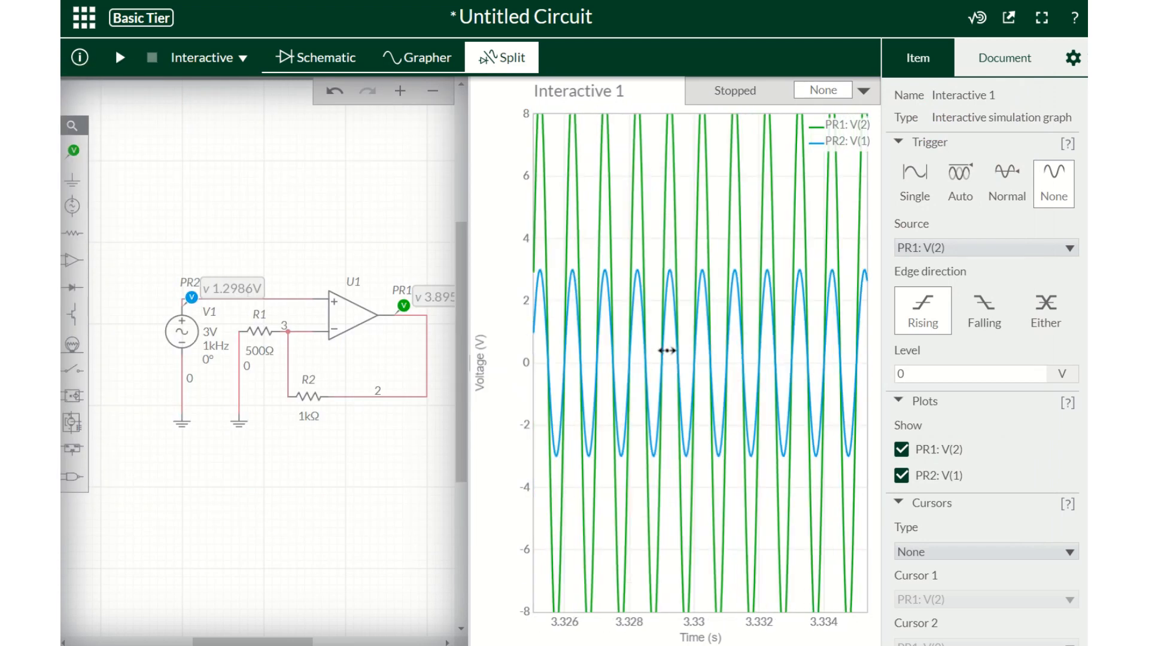
scroll(584, 177, "up", 1)
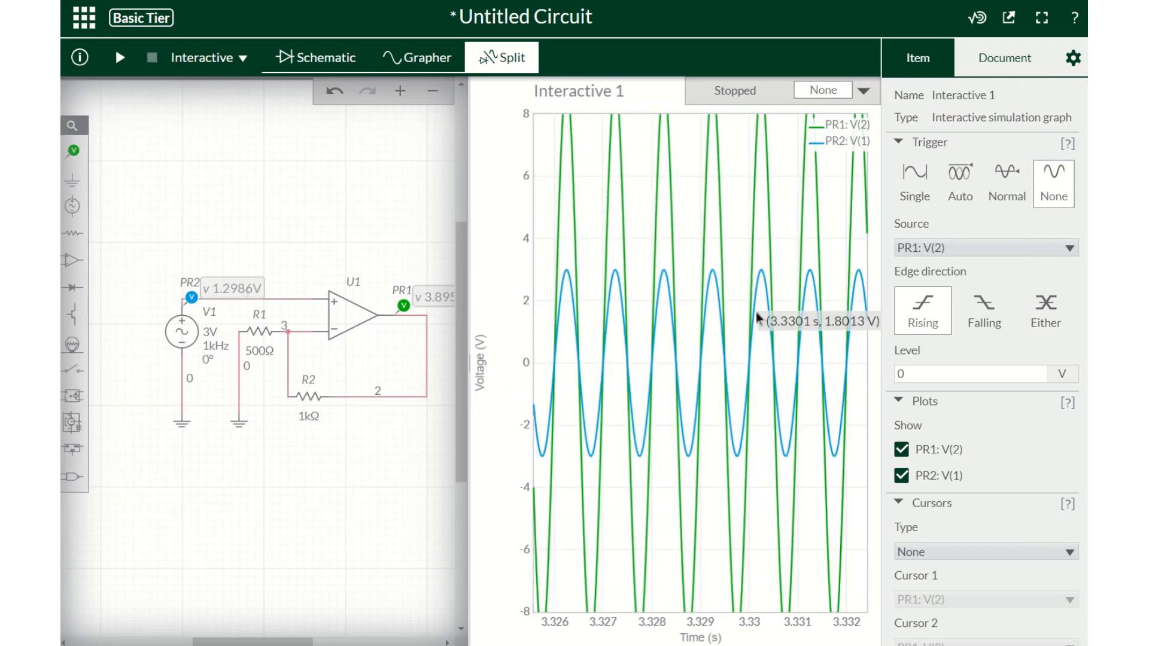
scroll(993, 491, "down", 4)
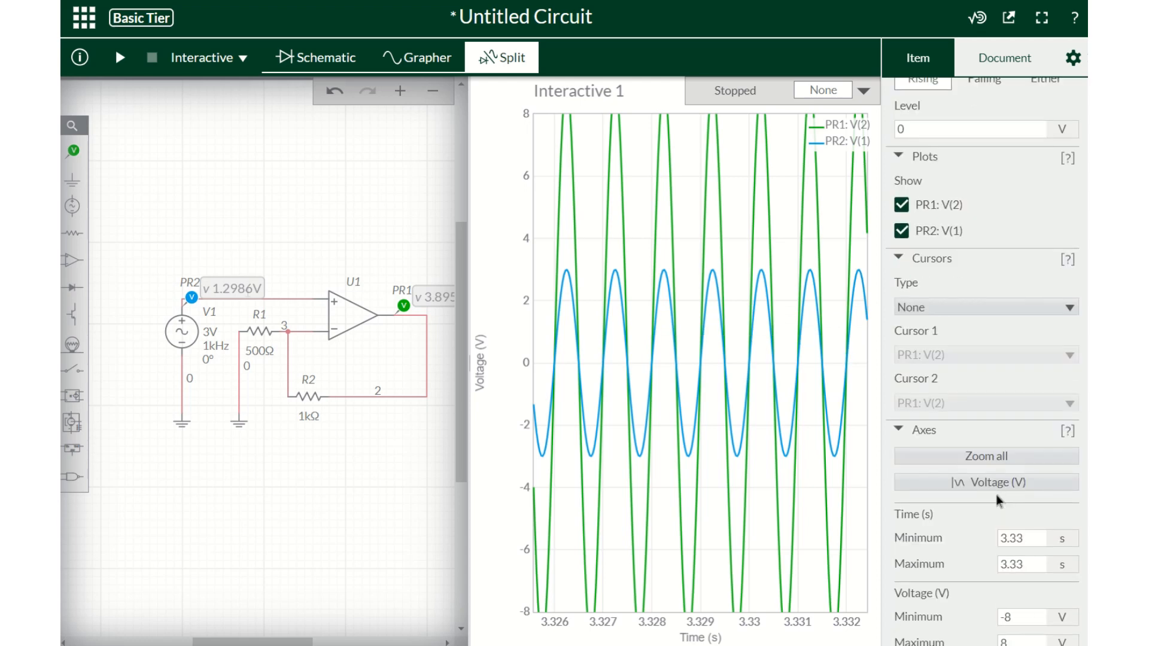
scroll(996, 494, "down", 1)
left_click(1013, 522)
left_click(1017, 630)
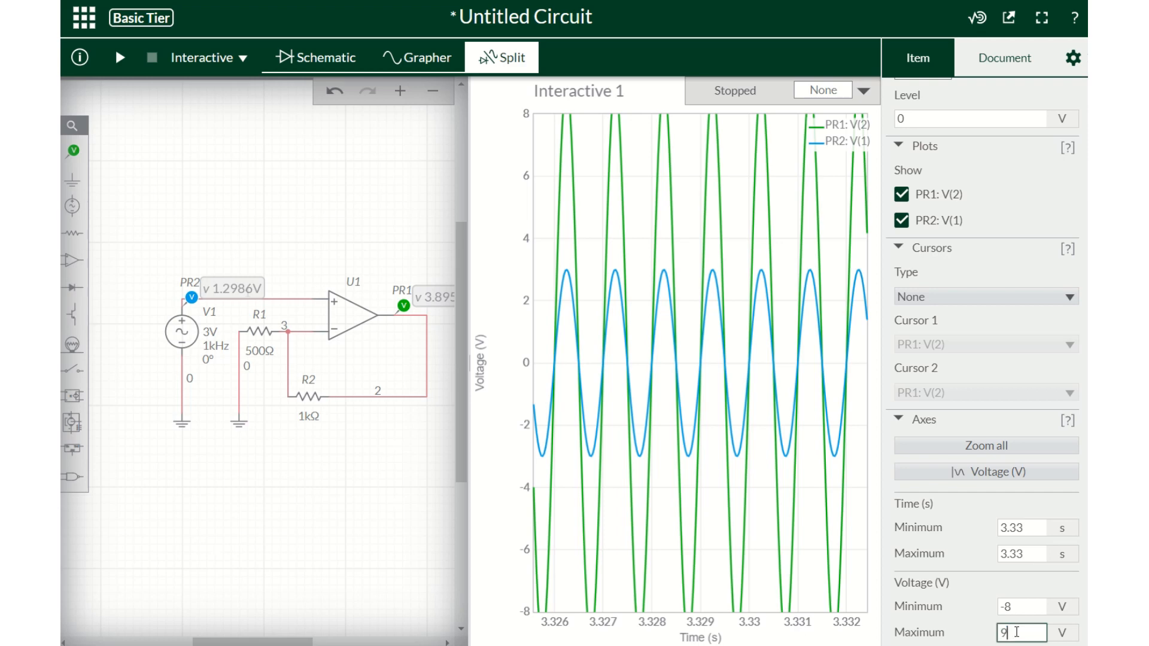
left_click(1022, 607)
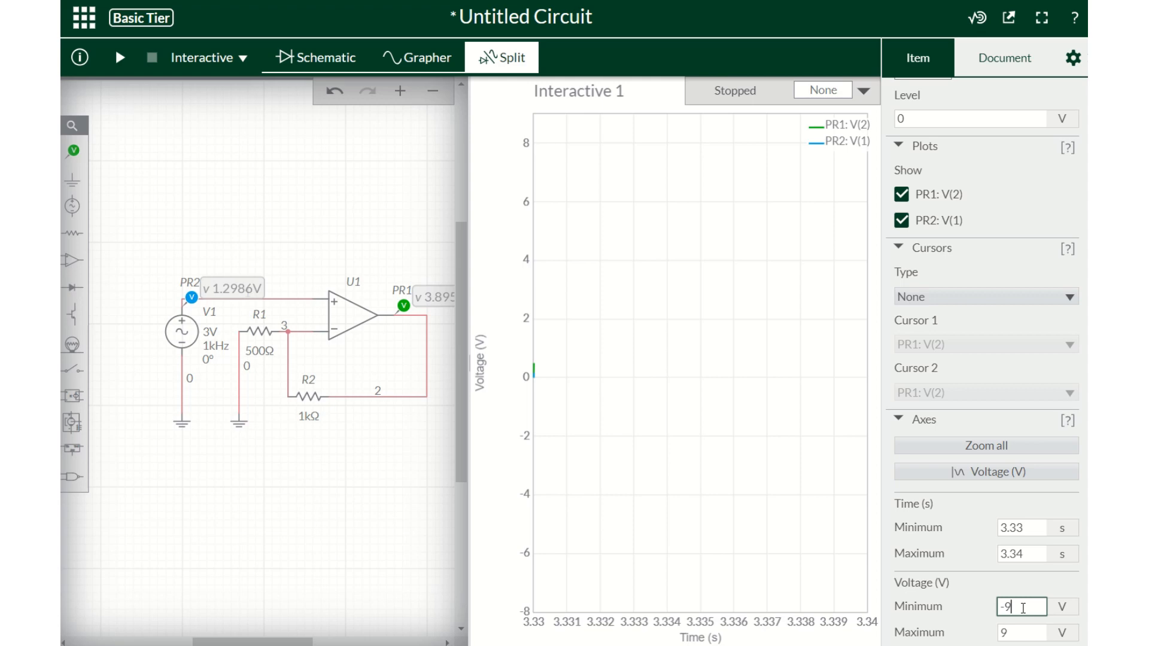
left_click(352, 551)
Step: Run the interactive simulation again, set the graph's time scale to 500 µs/div and pause the run
left_click(120, 57)
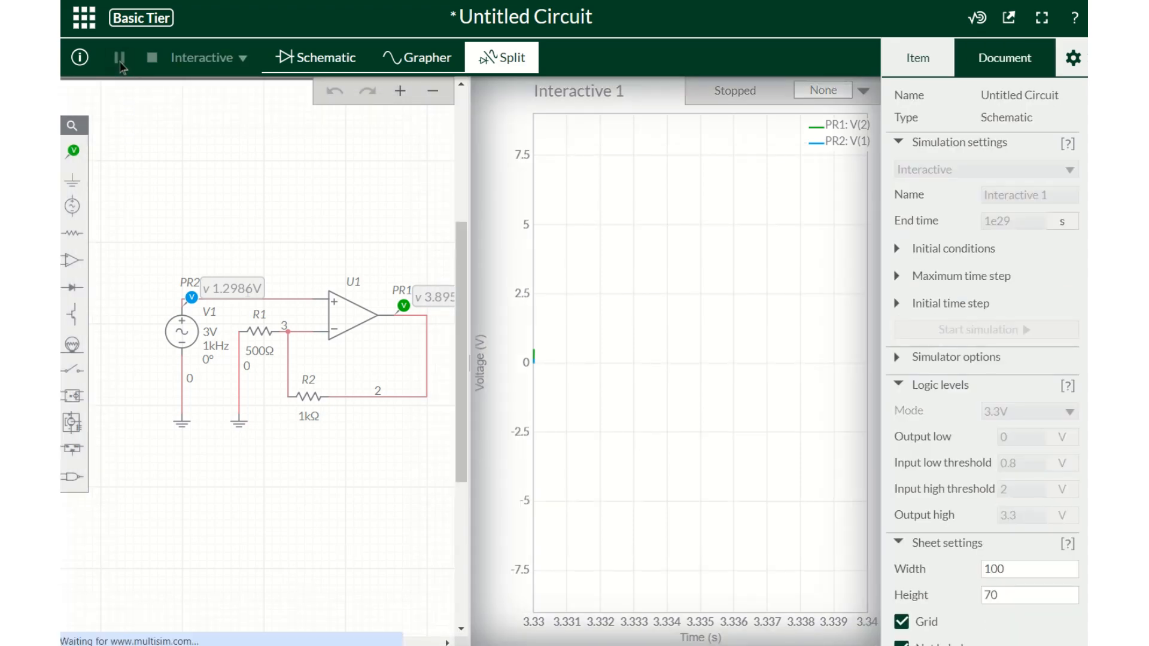
left_click(577, 344)
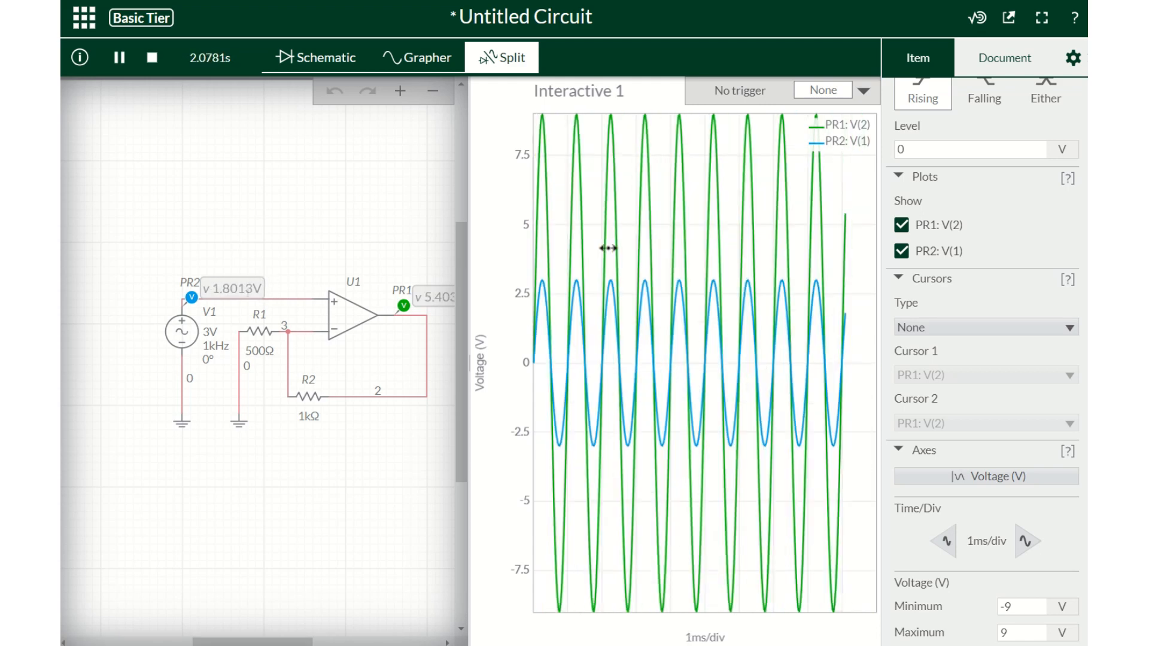
scroll(608, 248, "up", 1)
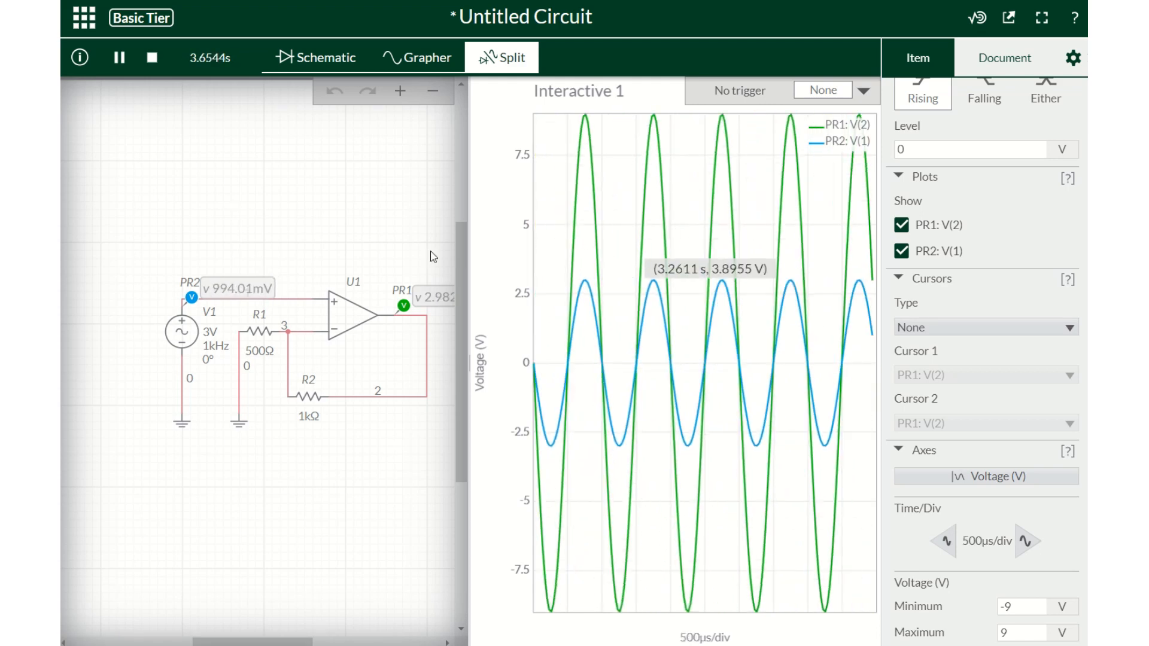
left_click(120, 60)
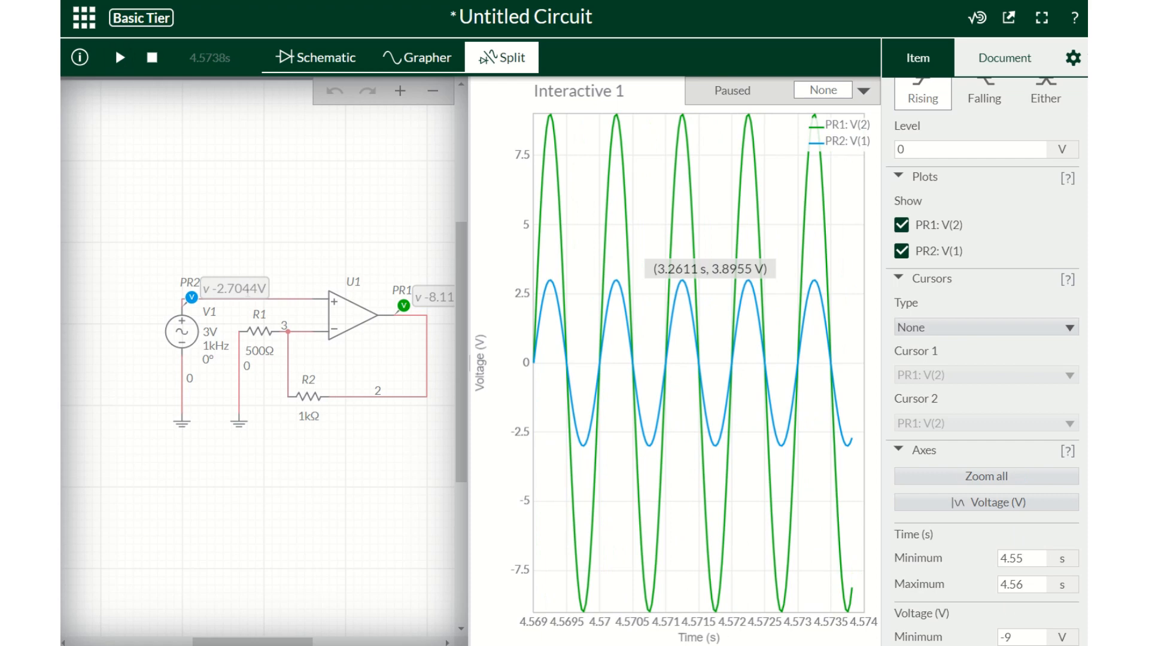